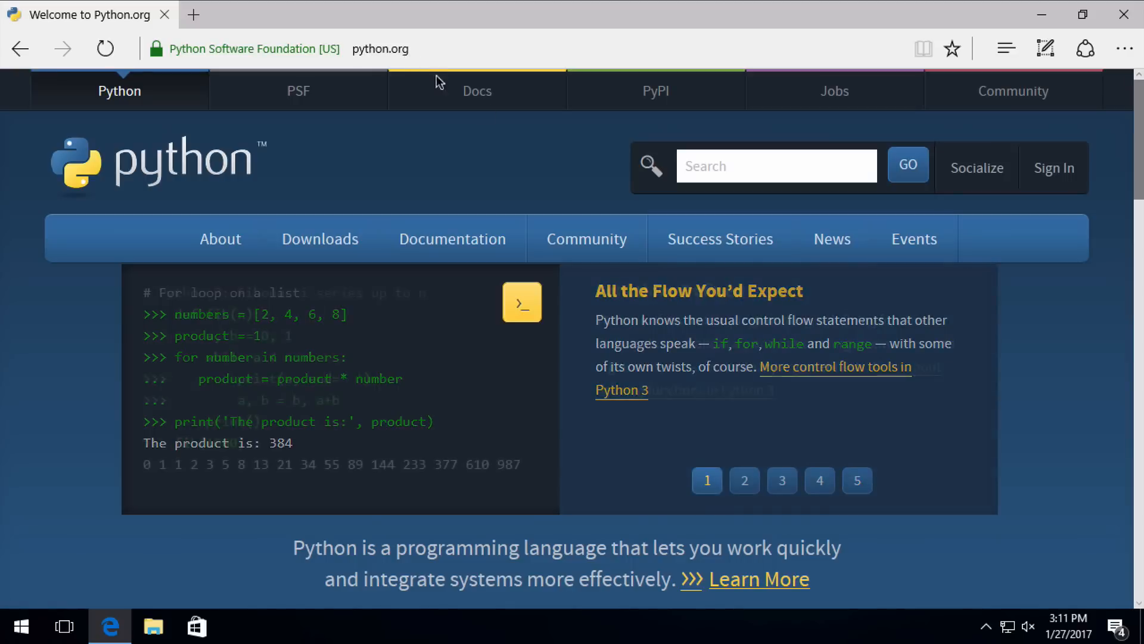
- Download the Python 3.6.0 installer for Windows from python.org, save it and run it
{"action": "left_click", "coordinate": [321, 241]}
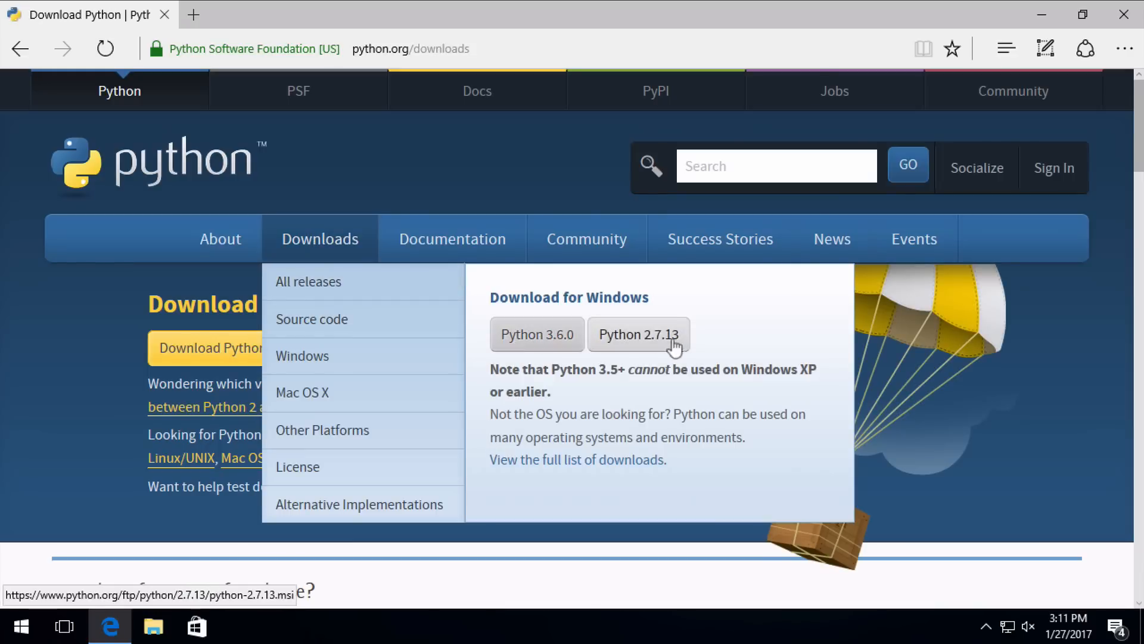
{"action": "left_click", "coordinate": [536, 335]}
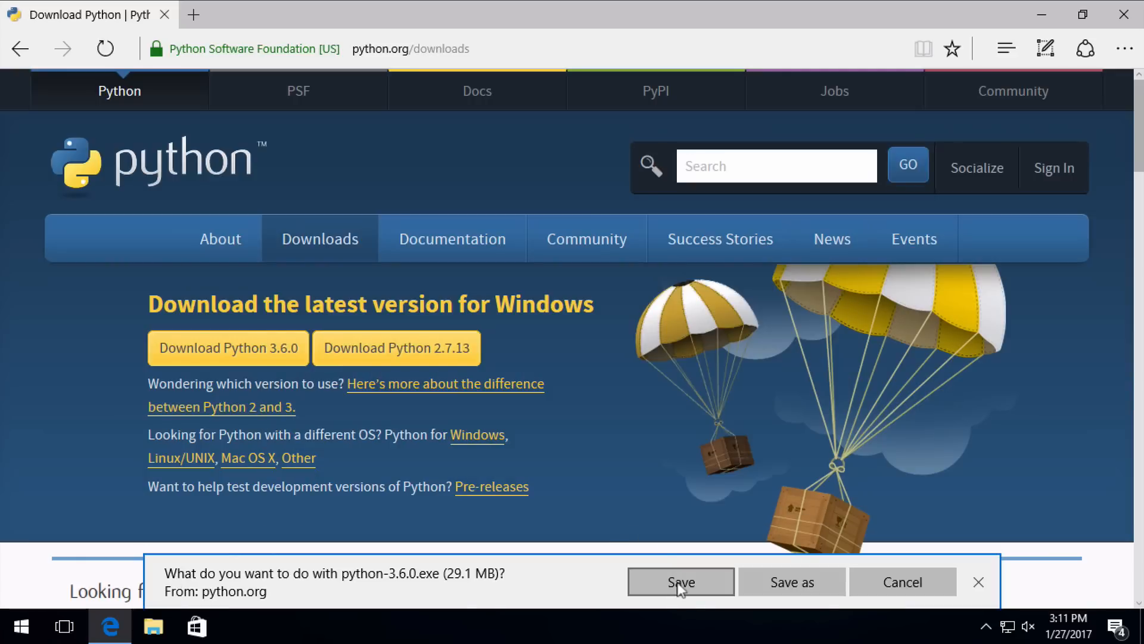
{"action": "left_click", "coordinate": [680, 584]}
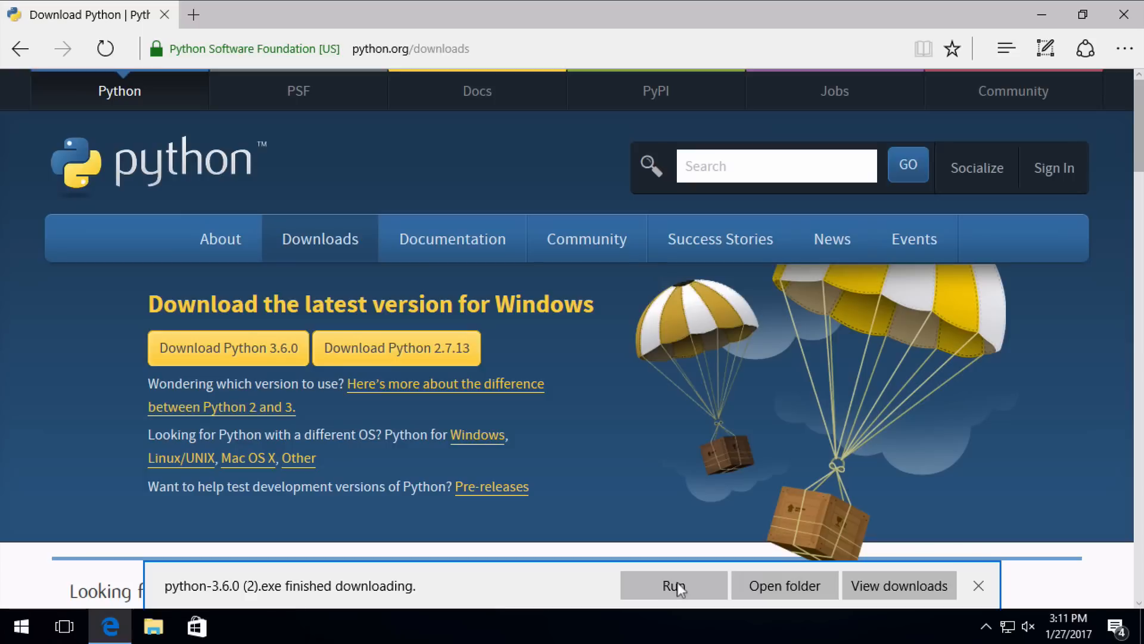
{"action": "left_click", "coordinate": [674, 586]}
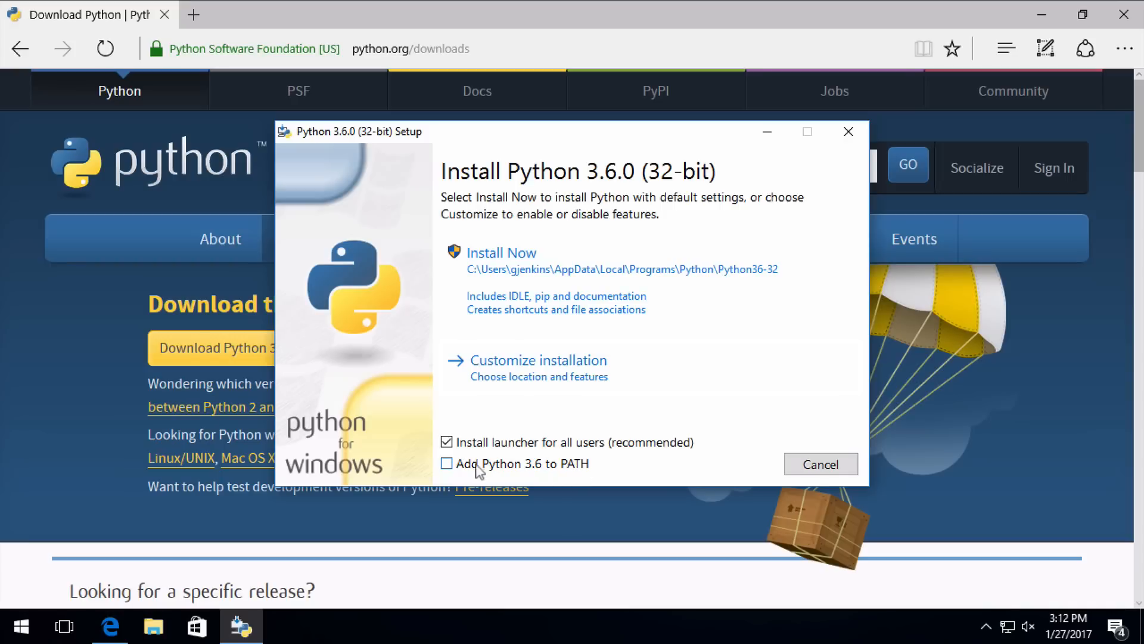
- Install Python 3.6.0 (32-bit) with the default settings, allow it to make changes to the device, and close the setup
{"action": "left_click", "coordinate": [492, 258]}
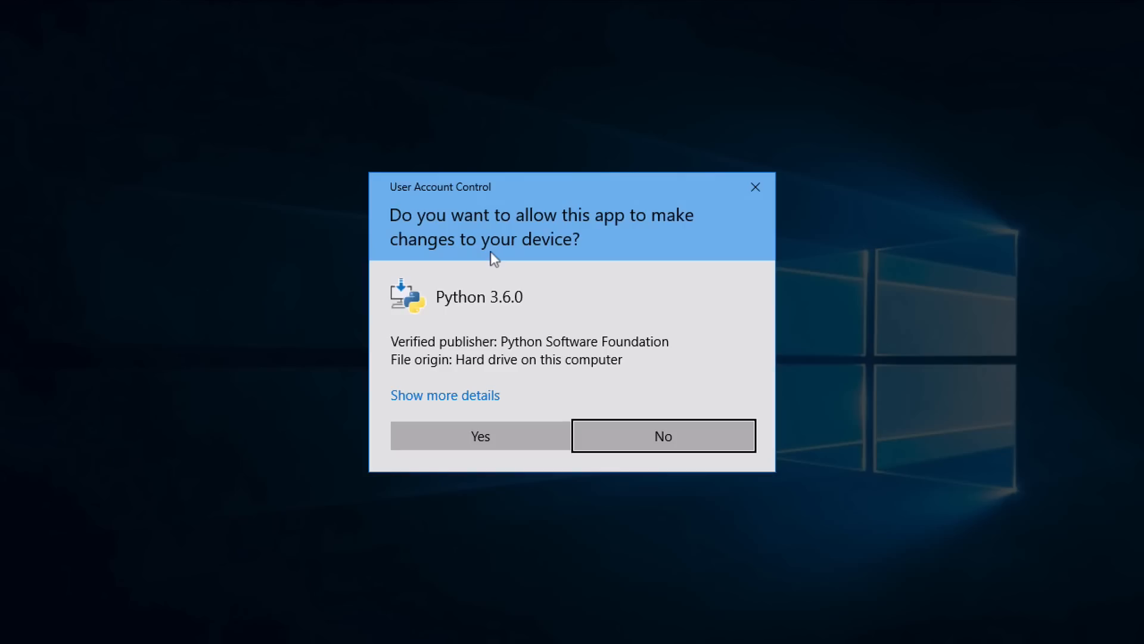
{"action": "left_click", "coordinate": [481, 436]}
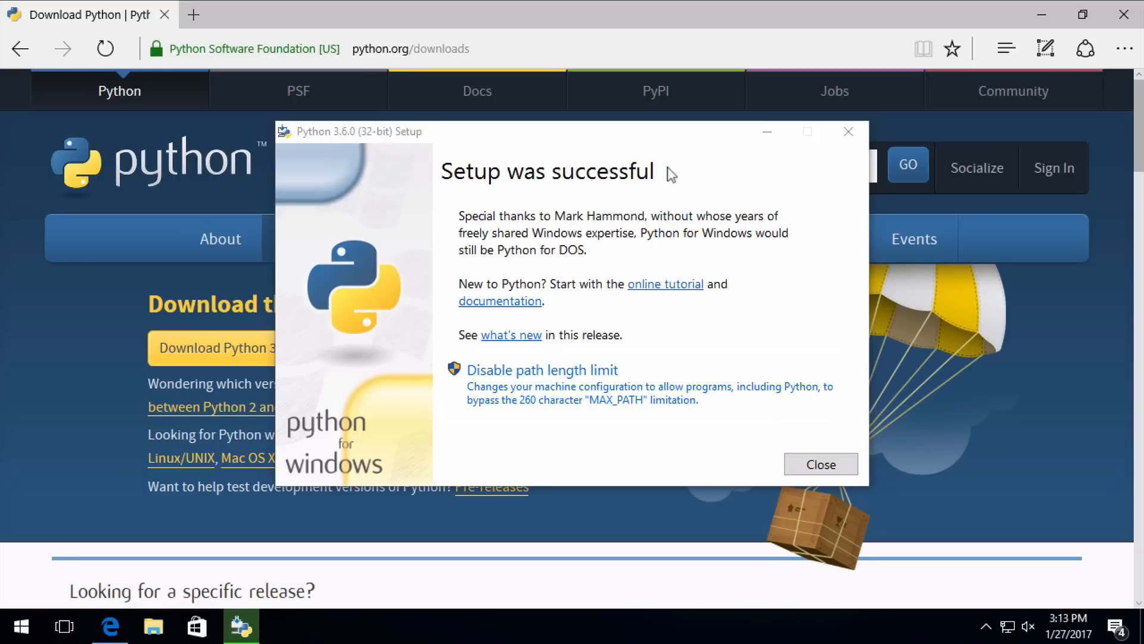
{"action": "left_click", "coordinate": [822, 465]}
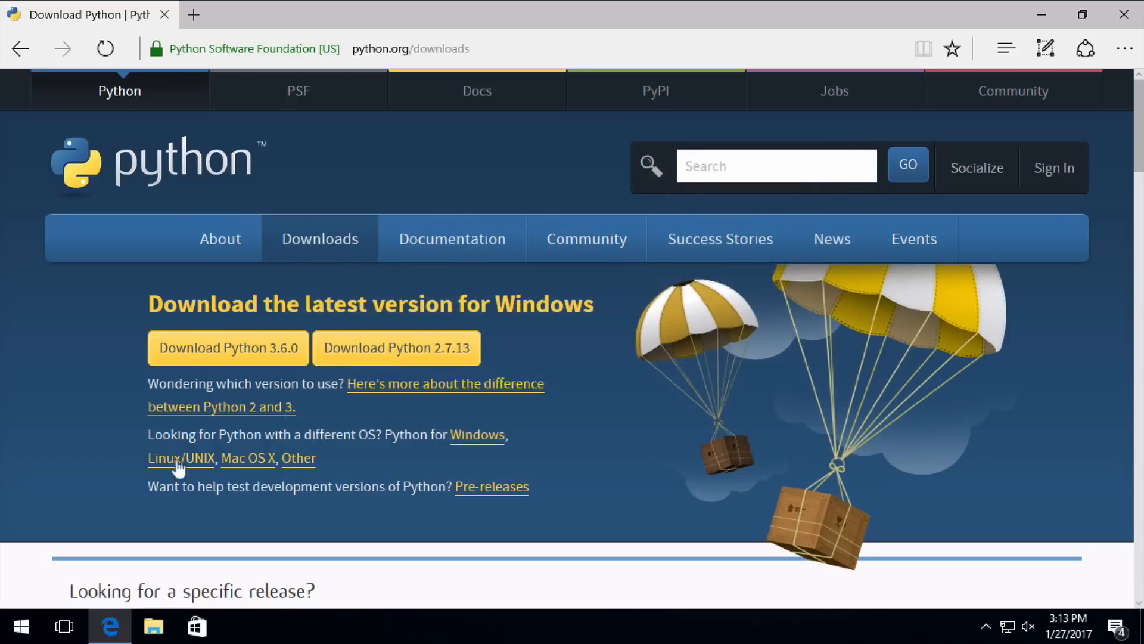
- Test the installation by launching IDLE (Python 3.6 32-bit), evaluating 5 in the shell, and closing it
{"action": "left_click", "coordinate": [24, 625]}
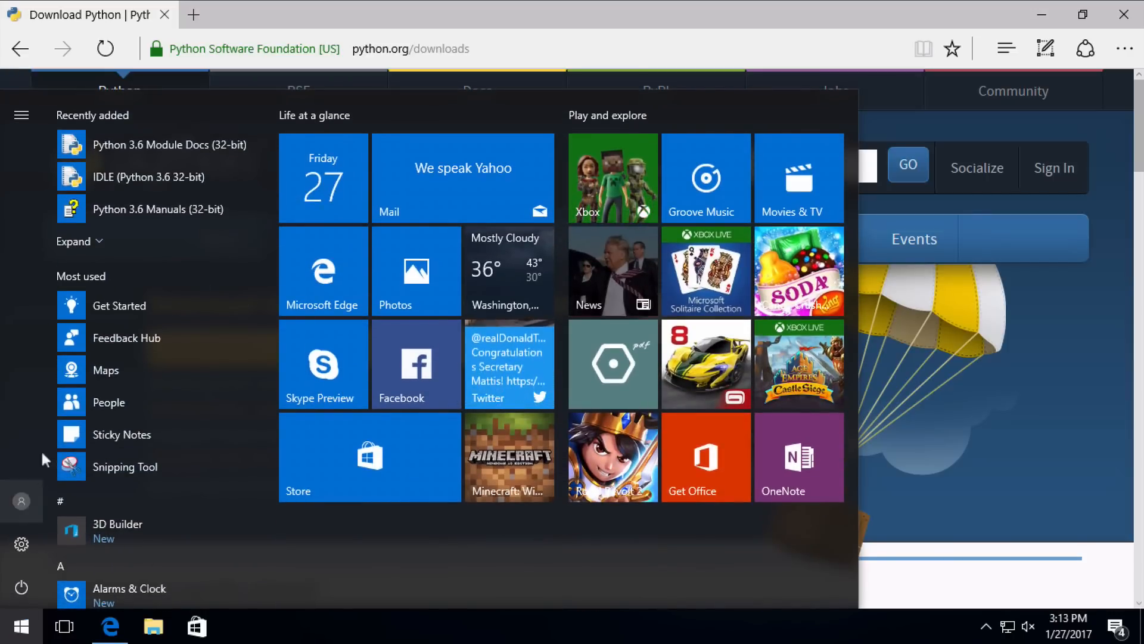
{"action": "left_click", "coordinate": [171, 176]}
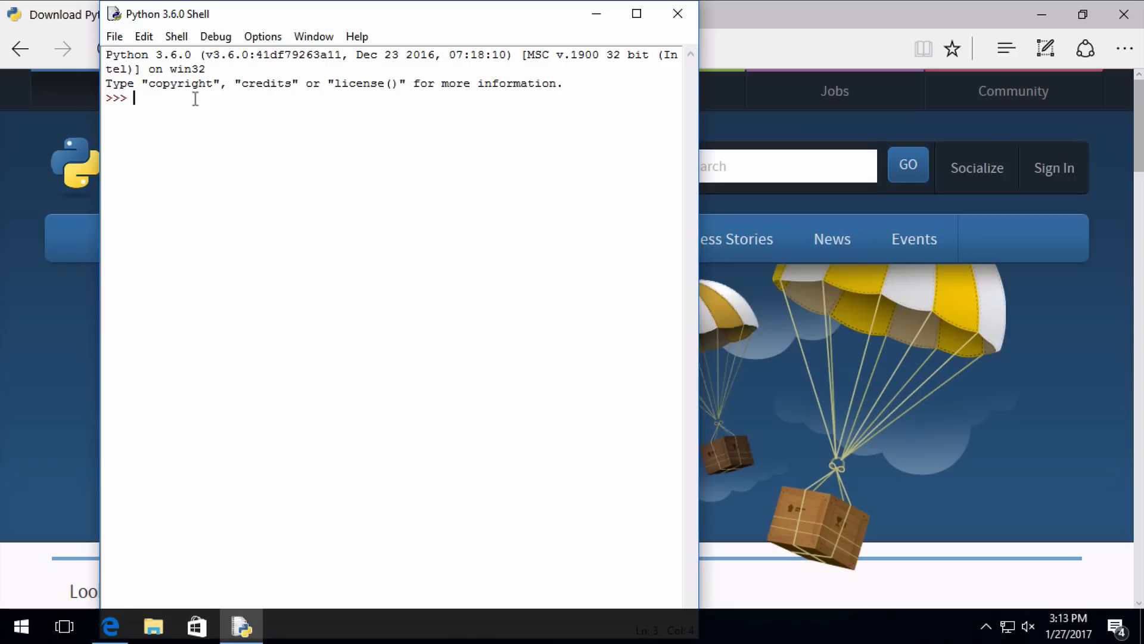
{"action": "type", "text": "5"}
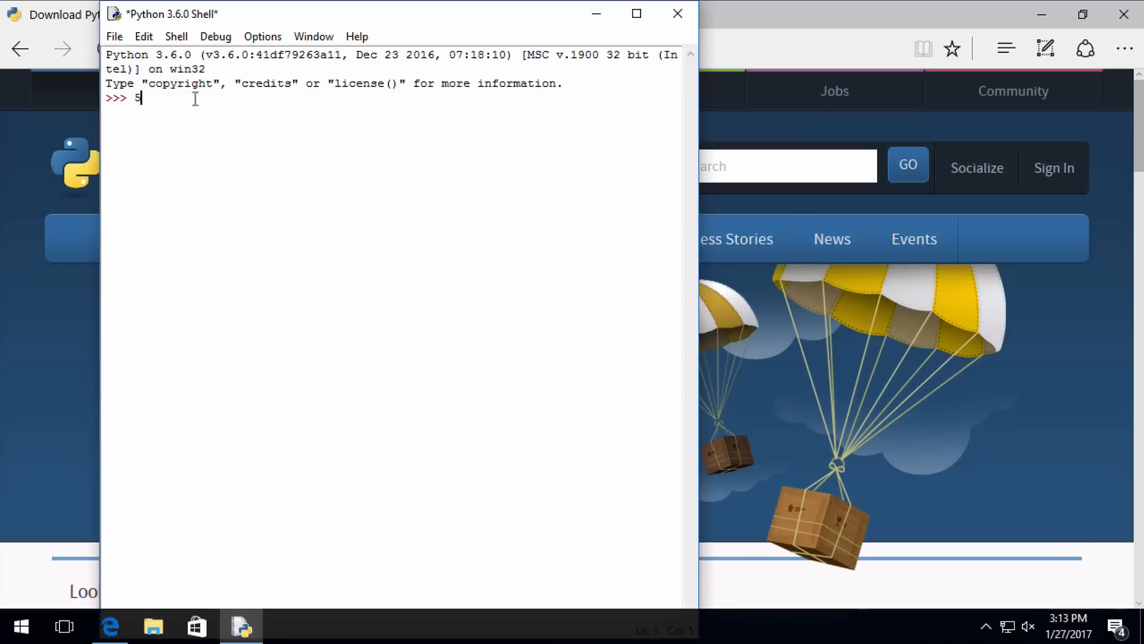
{"action": "key", "text": "Return"}
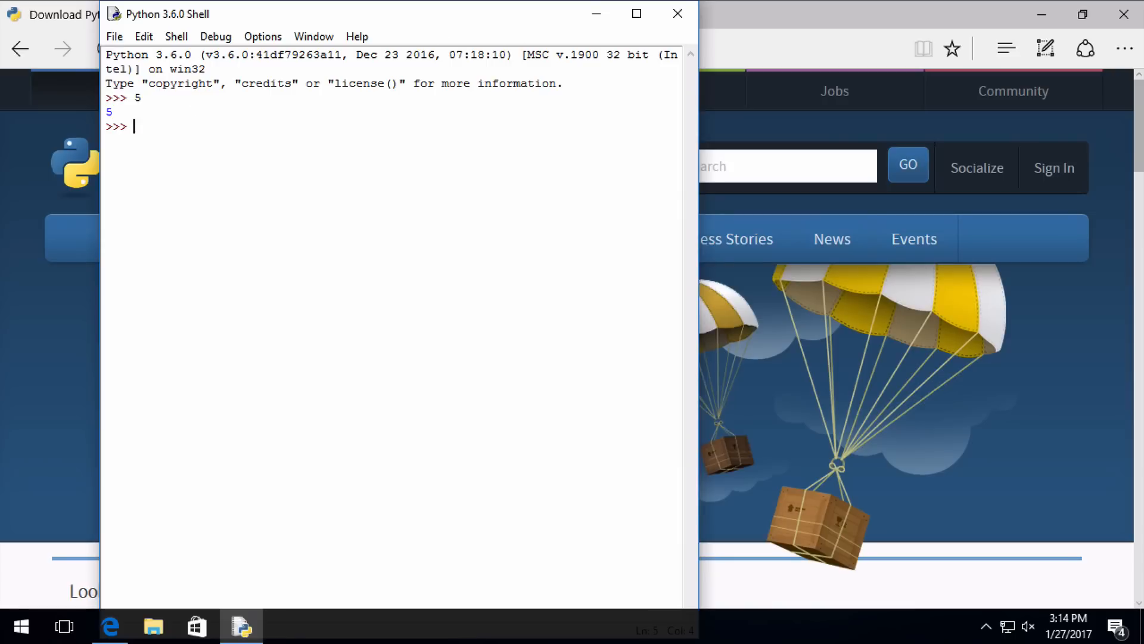
{"action": "left_click", "coordinate": [679, 14]}
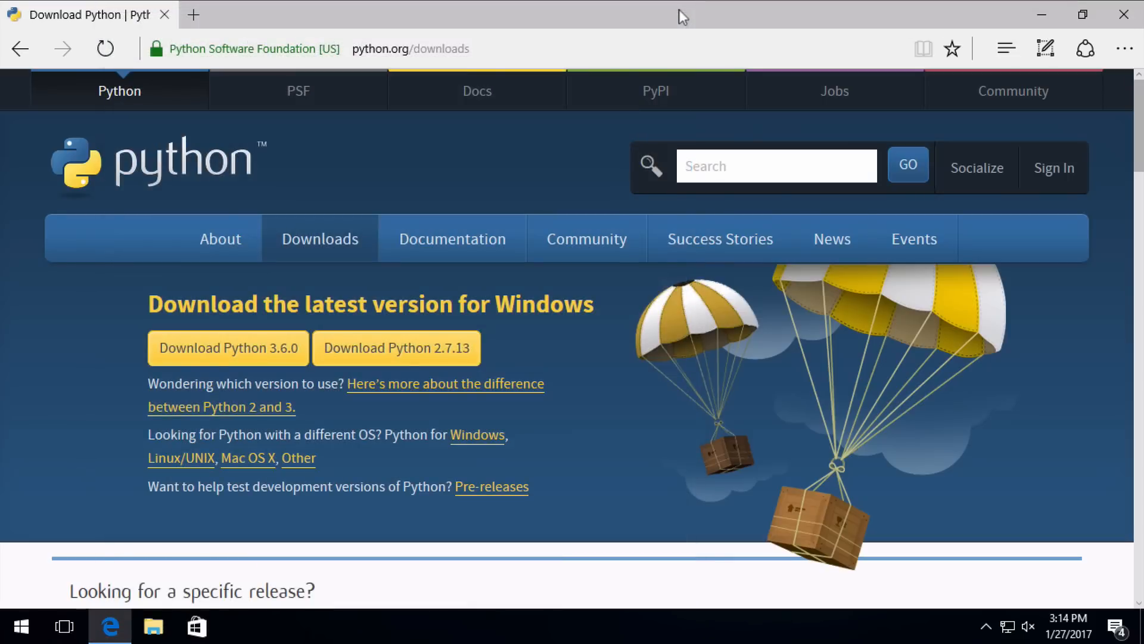
- Search the web for "pycharm" and open the official JetBrains PyCharm site
{"action": "left_click", "coordinate": [502, 54]}
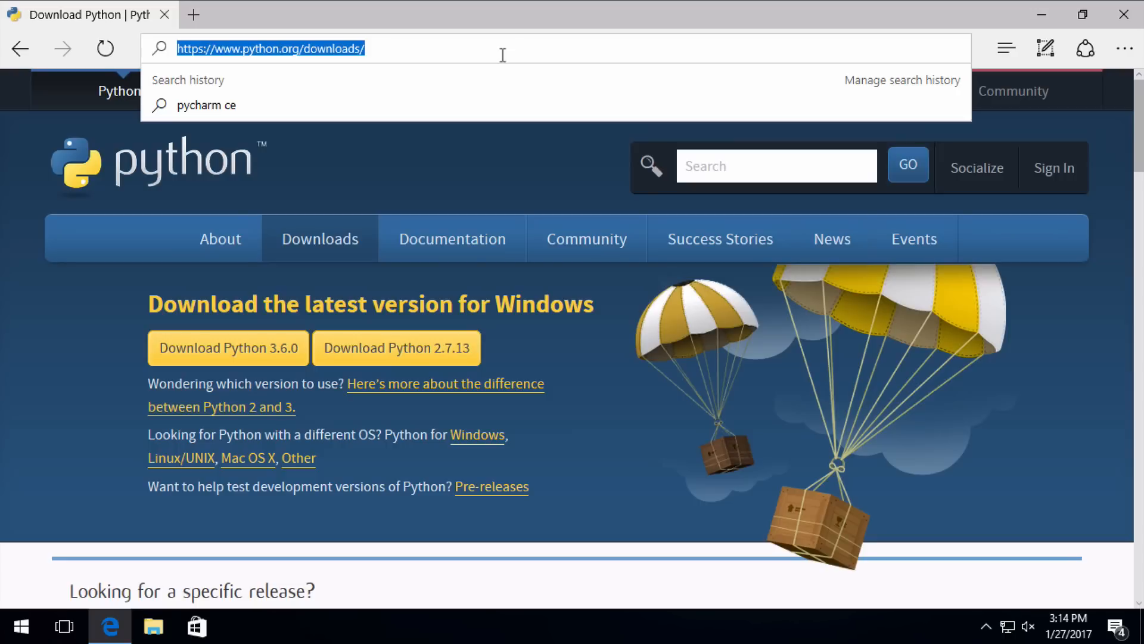
{"action": "type", "text": "pyc"}
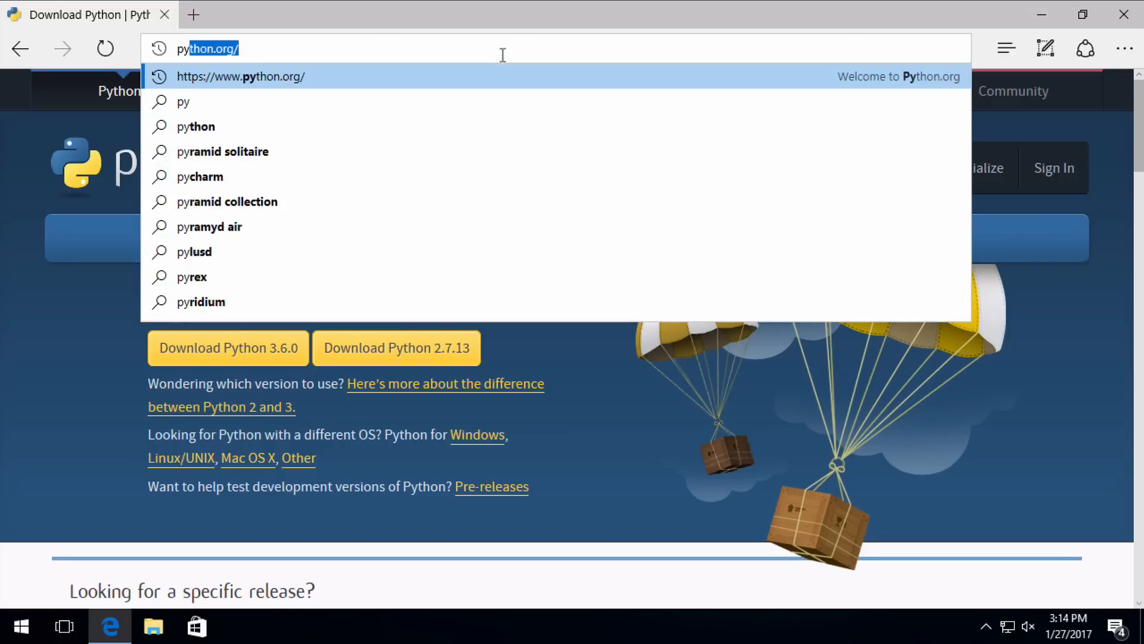
{"action": "type", "text": "harm"}
{"action": "key", "text": "Return"}
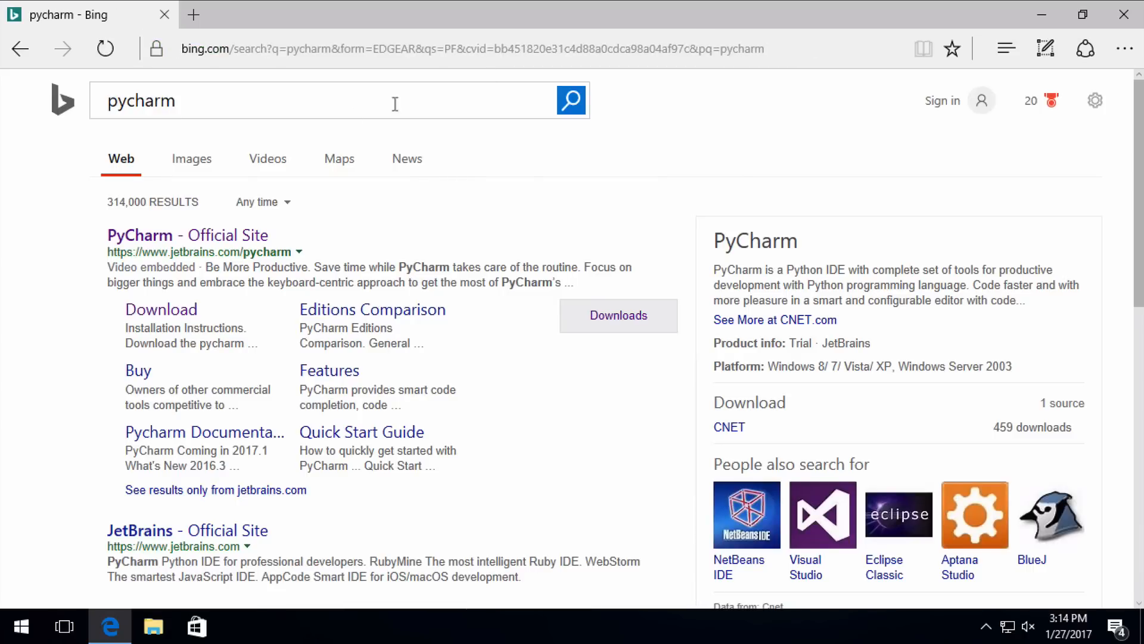
{"action": "left_click", "coordinate": [176, 237]}
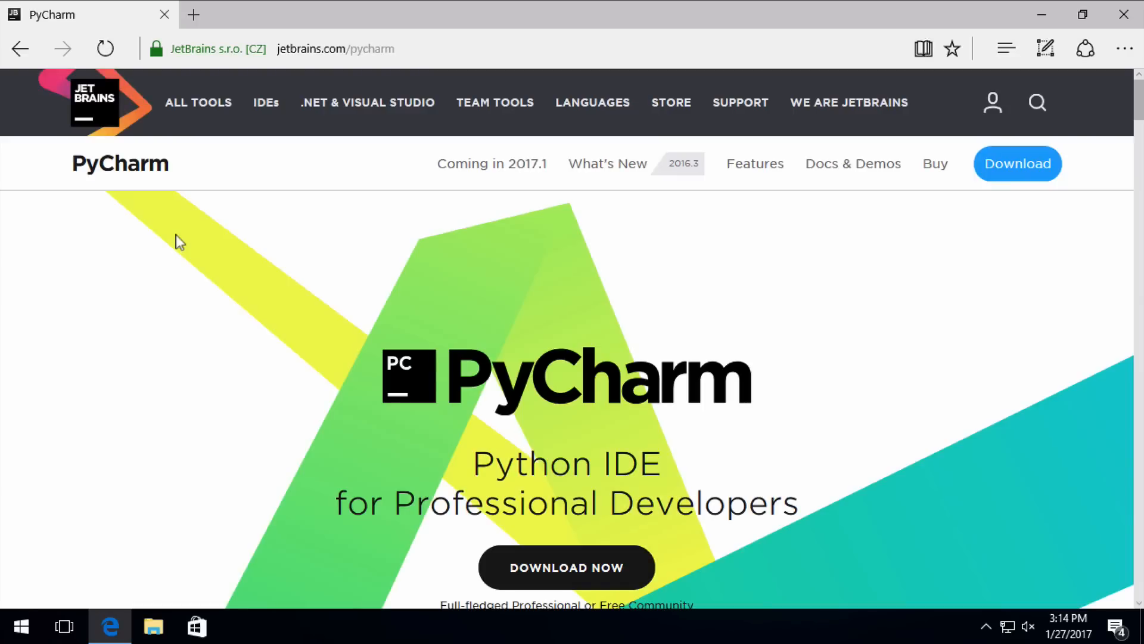
- Download the PyCharm Community installer for Windows, save it and run it
{"action": "left_click", "coordinate": [567, 570]}
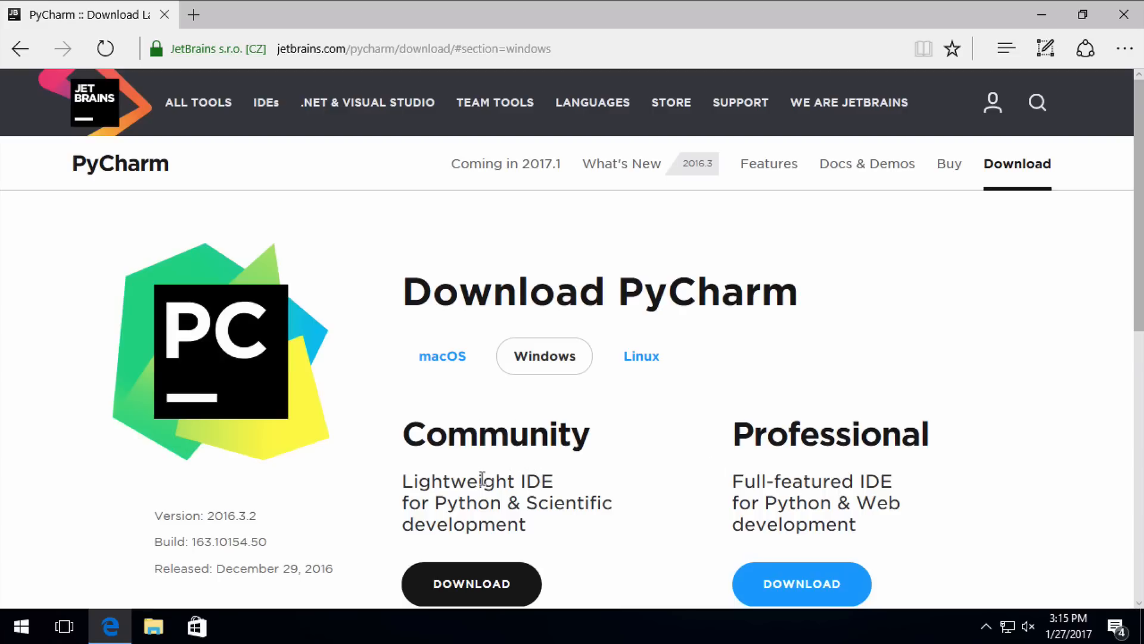
{"action": "left_click", "coordinate": [489, 586]}
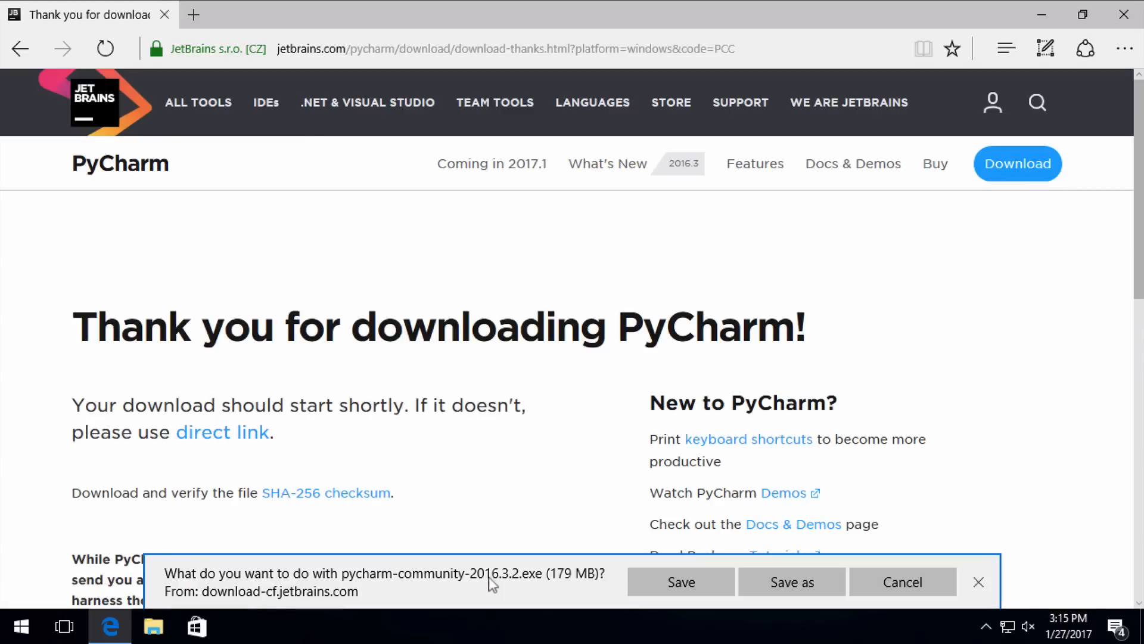
{"action": "left_click", "coordinate": [682, 582]}
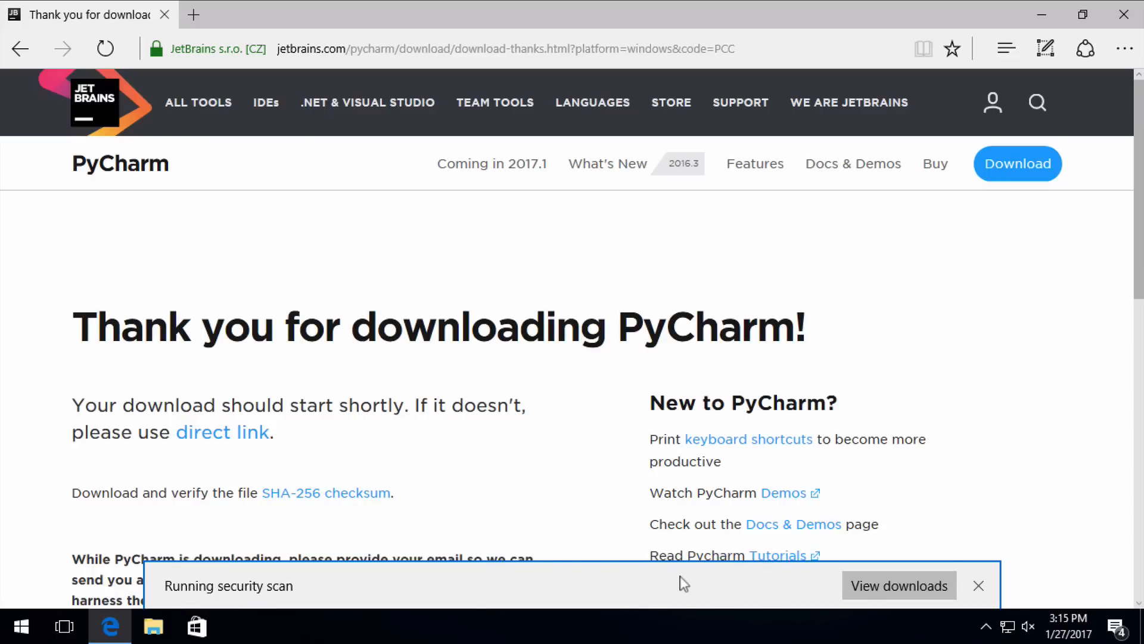
{"action": "left_click", "coordinate": [680, 577]}
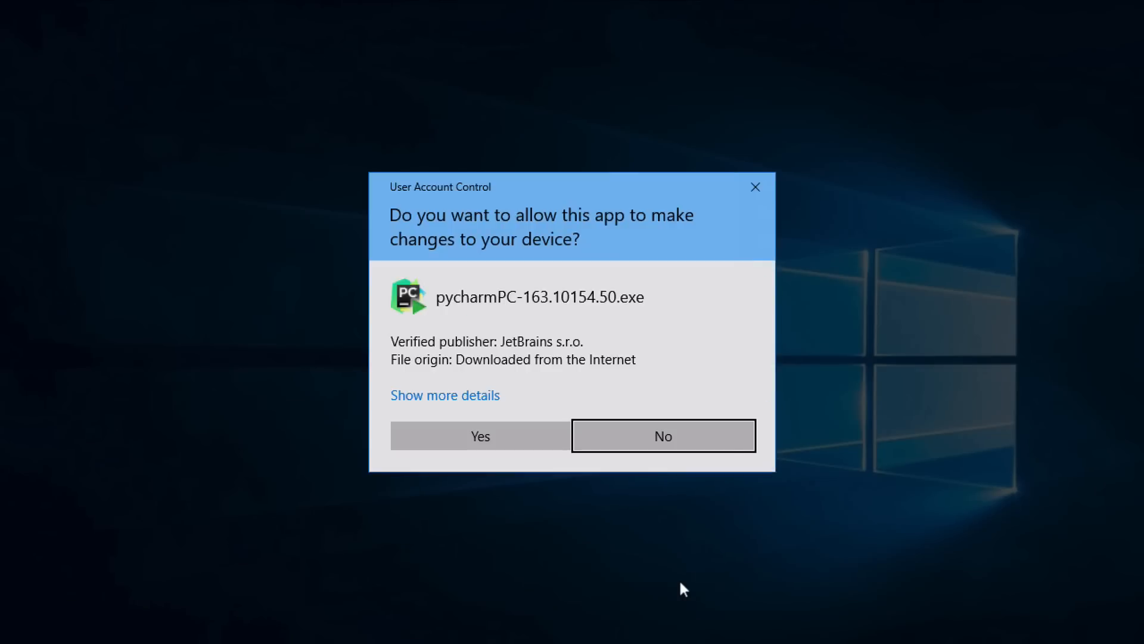
- Allow the PyCharm installer, then install Community Edition in the default folder with the .py association and finish without running it
{"action": "left_click", "coordinate": [484, 436]}
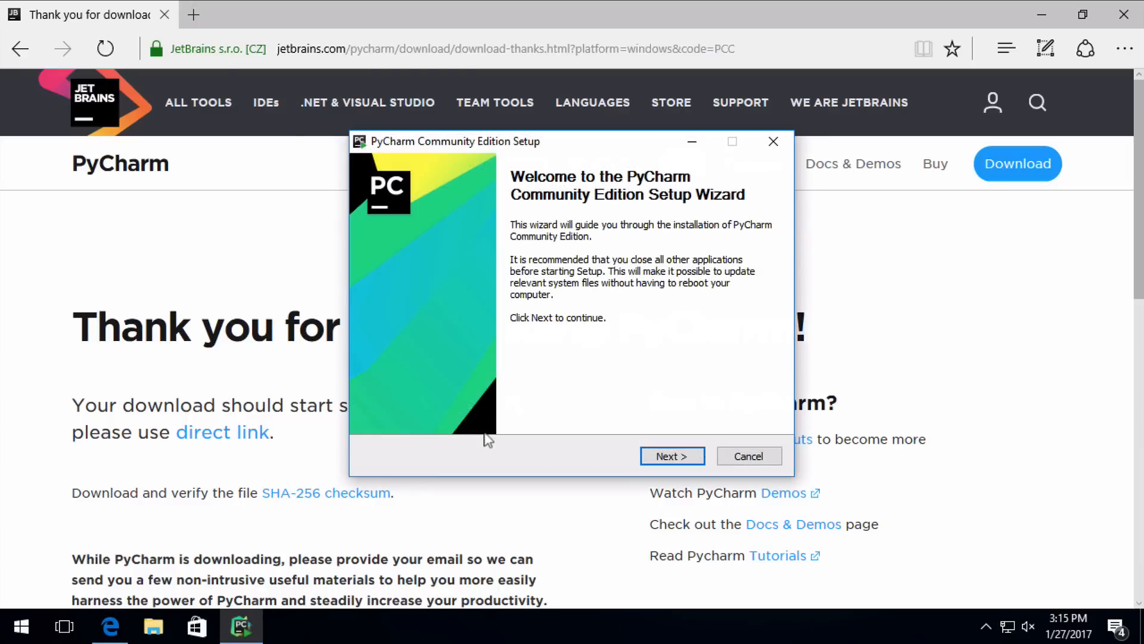
{"action": "left_click", "coordinate": [685, 456]}
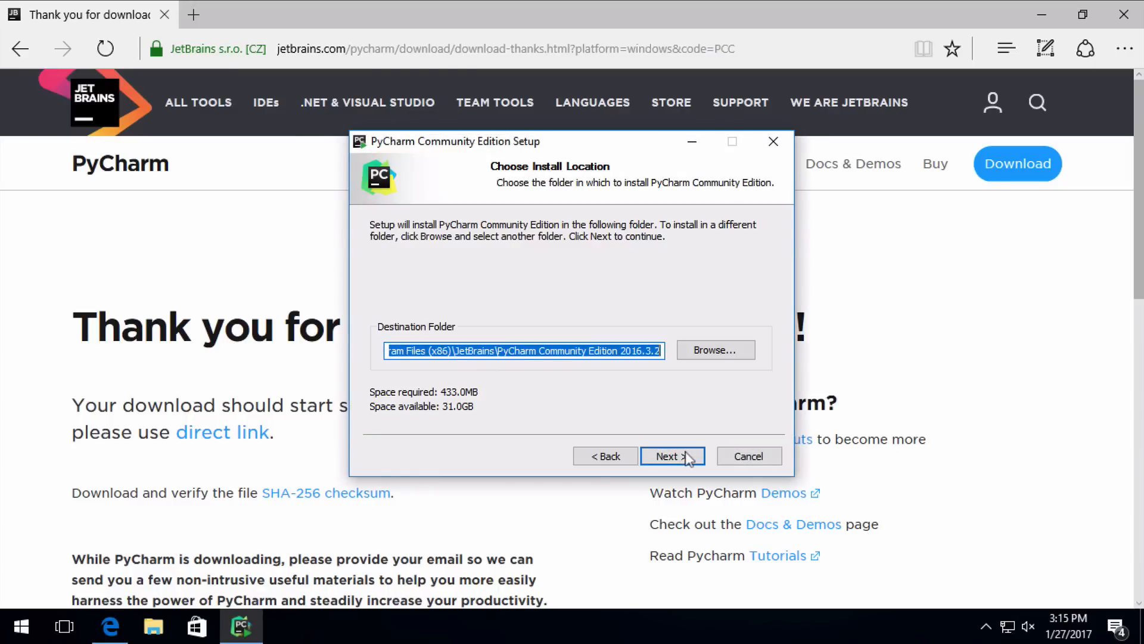
{"action": "left_click", "coordinate": [687, 457]}
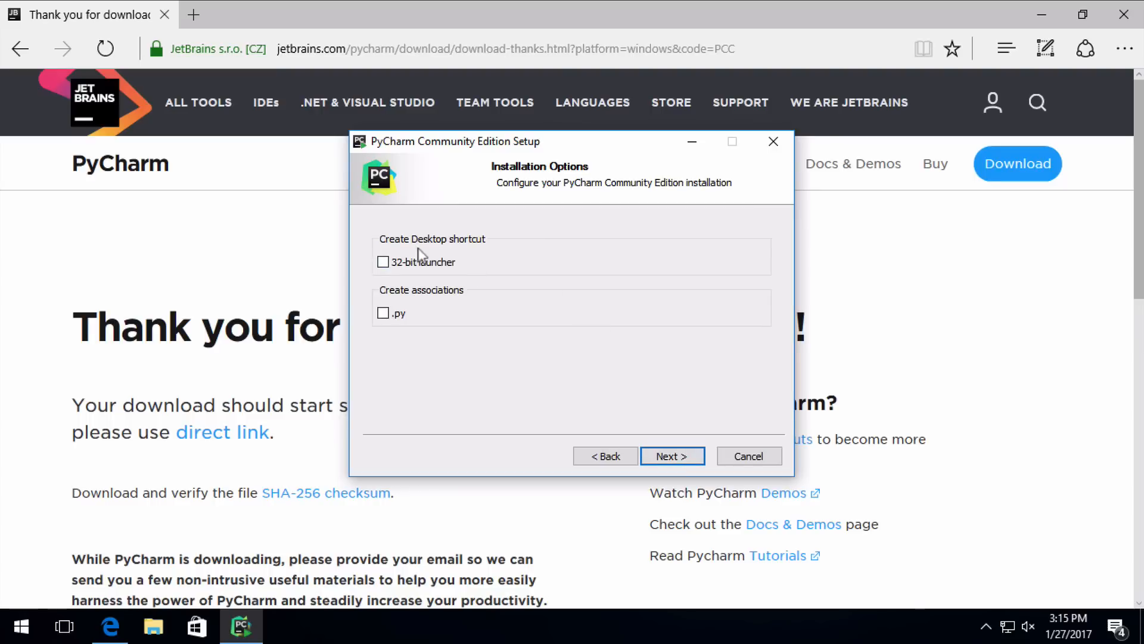
{"action": "left_click", "coordinate": [388, 314]}
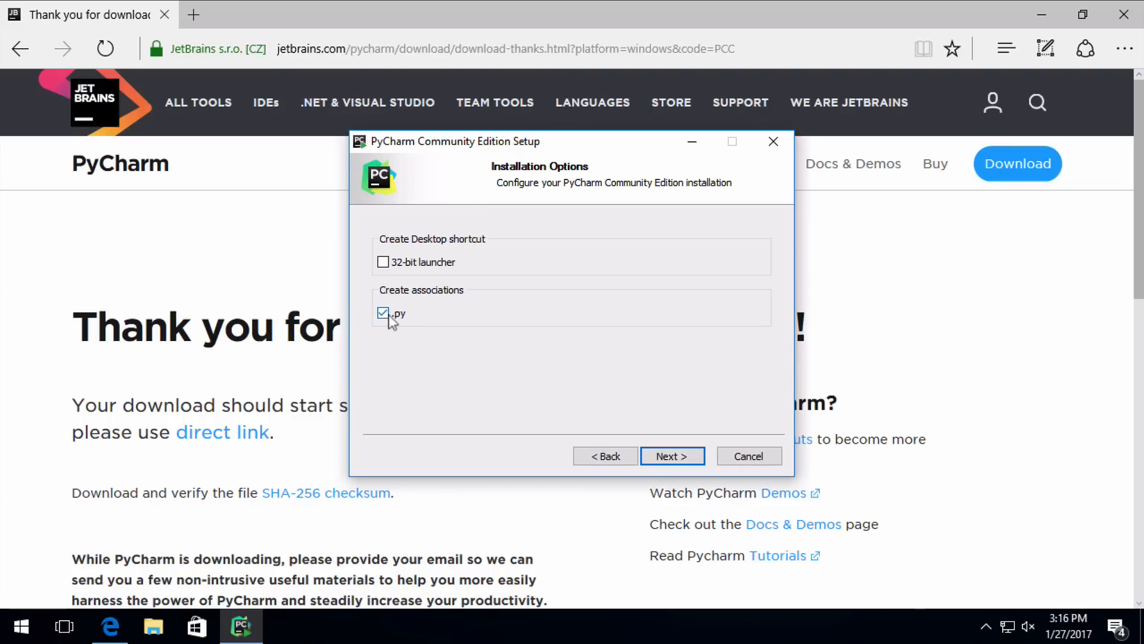
{"action": "left_click", "coordinate": [672, 456]}
{"action": "left_click", "coordinate": [672, 456]}
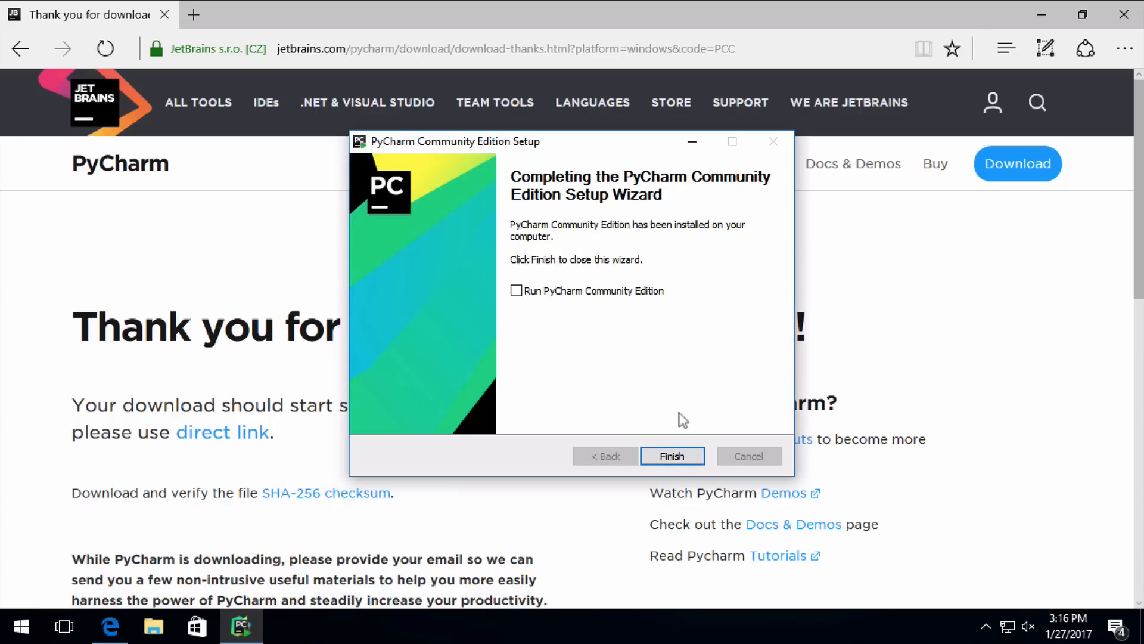
{"action": "left_click", "coordinate": [672, 456]}
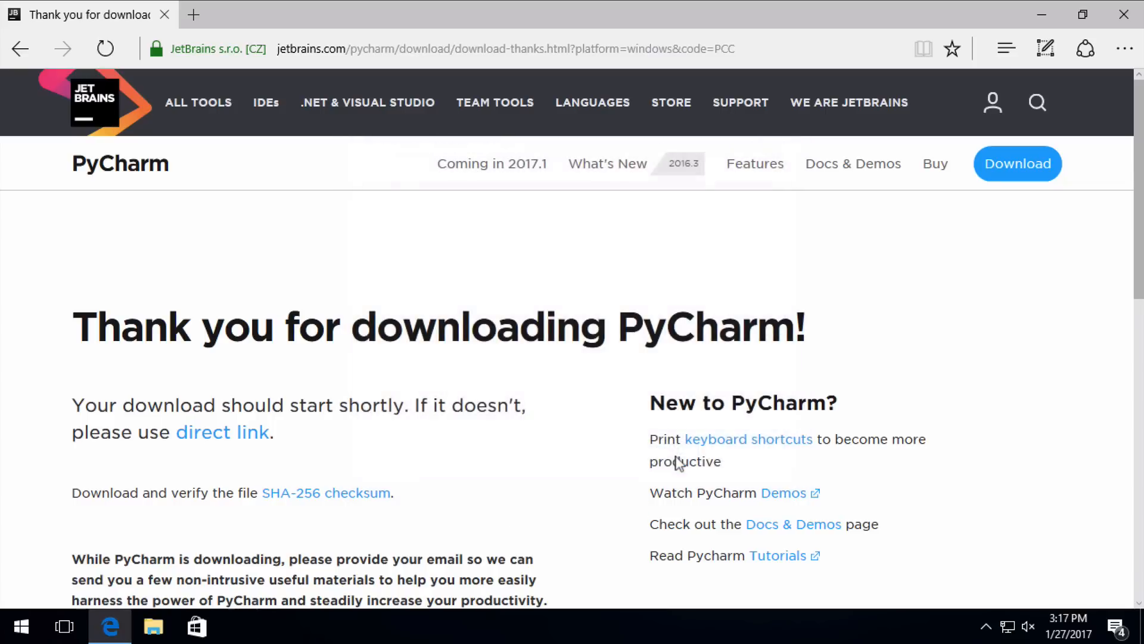
- Launch PyCharm Community Edition without importing settings and accept the initial configuration with the IntelliJ IDEA Classic keymap and IntelliJ theme
{"action": "left_click", "coordinate": [22, 627]}
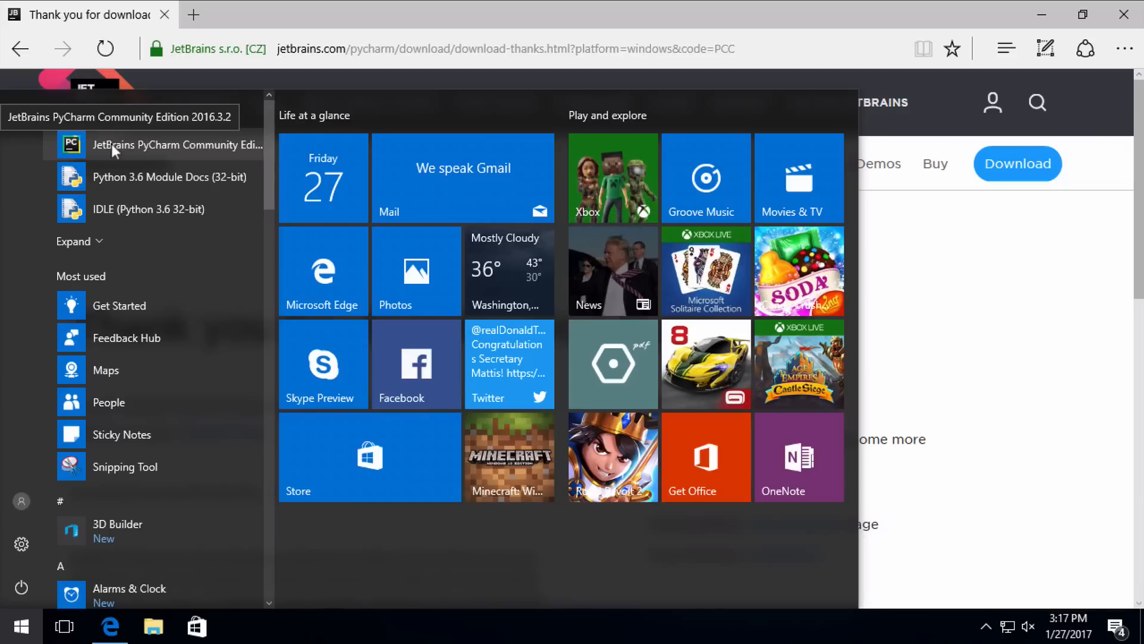
{"action": "left_click", "coordinate": [144, 145]}
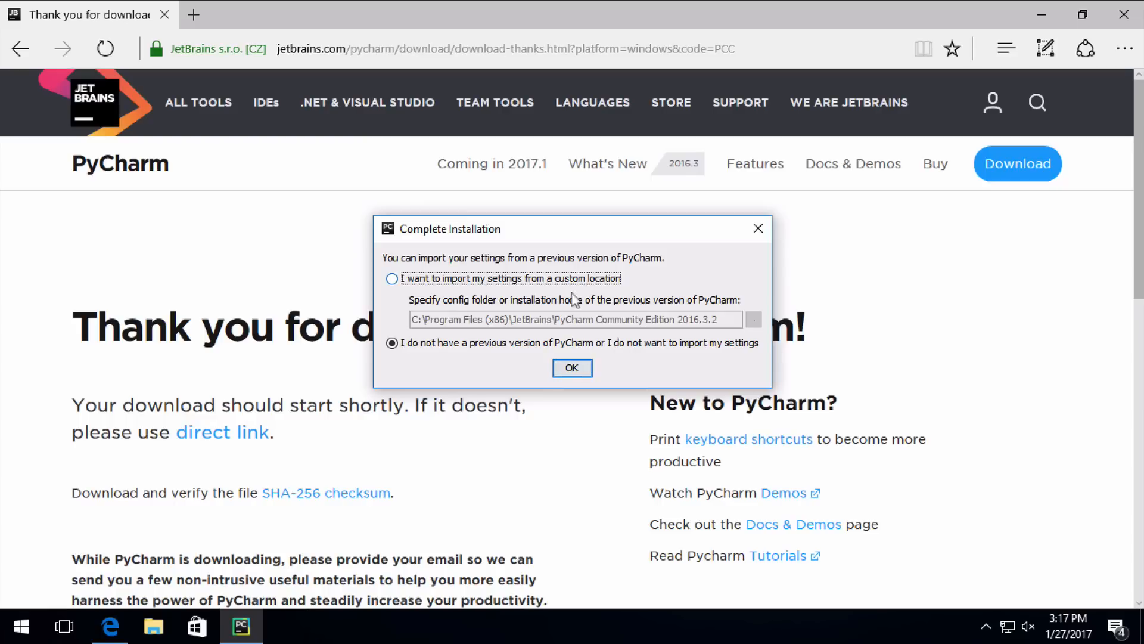
{"action": "left_click", "coordinate": [572, 368]}
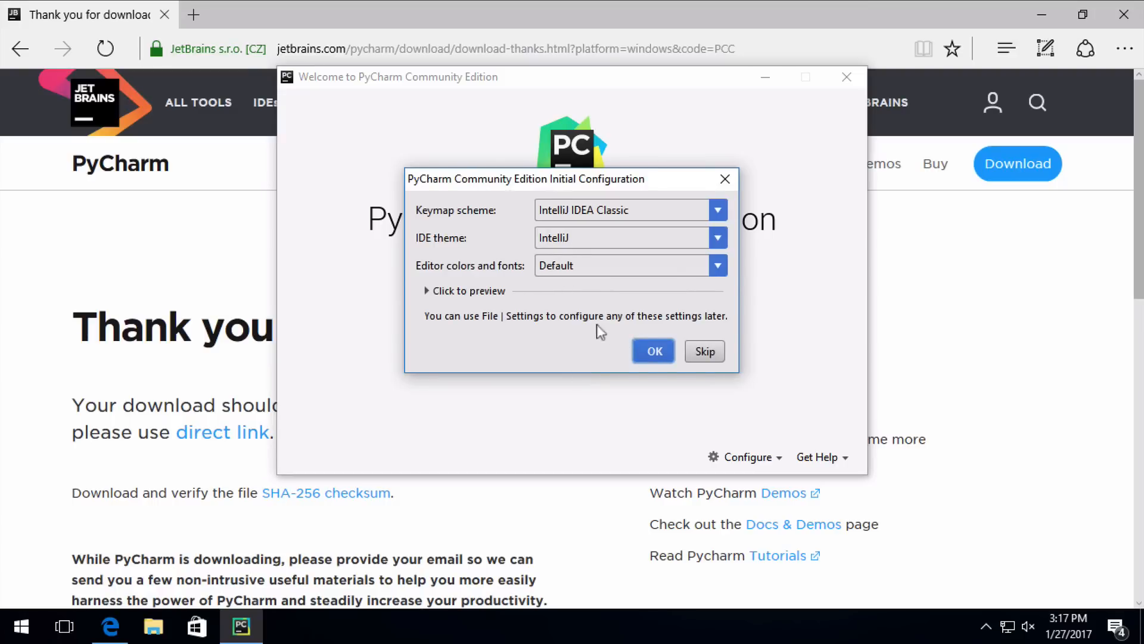
{"action": "left_click", "coordinate": [655, 353]}
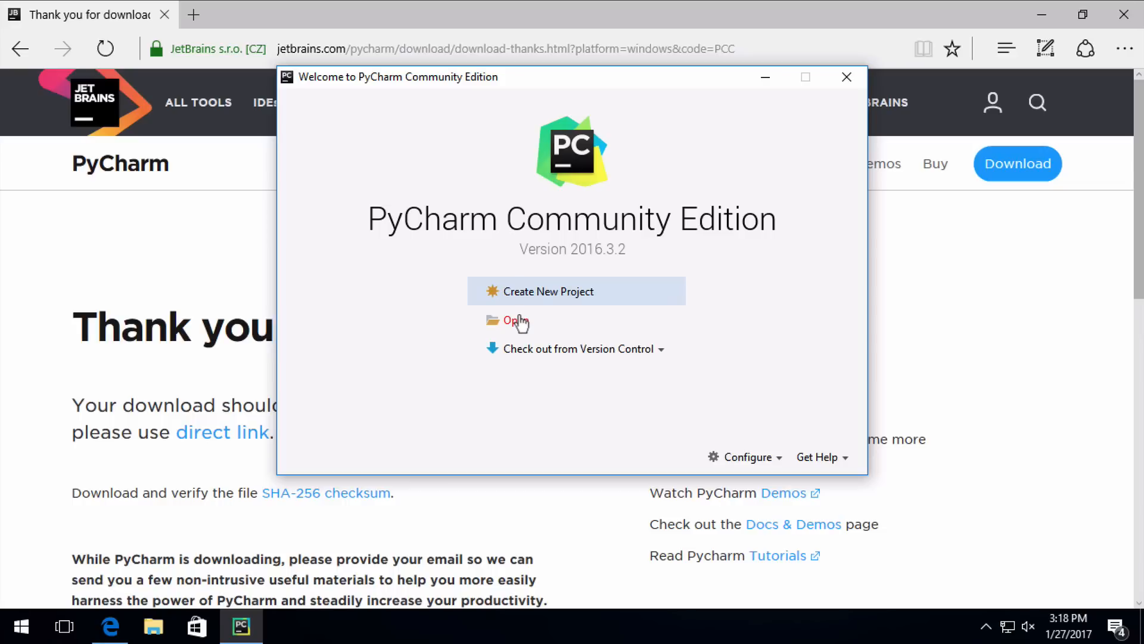
- Set the default project interpreter to the installed Python36-32 python.exe in the default settings and save the change
{"action": "left_click", "coordinate": [746, 459]}
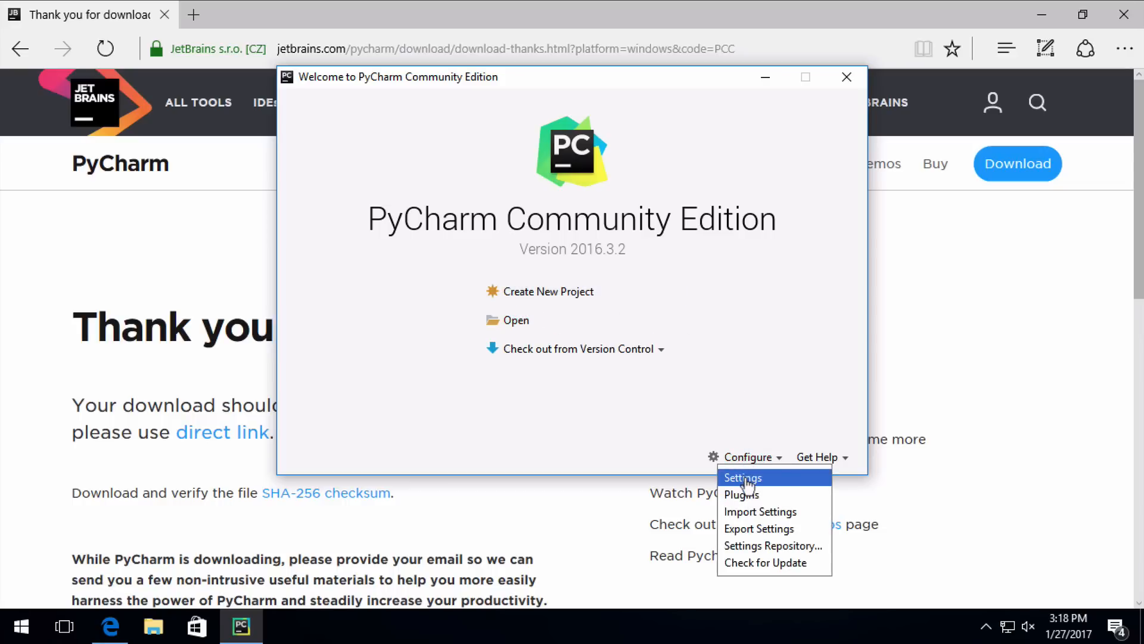
{"action": "left_click", "coordinate": [747, 479]}
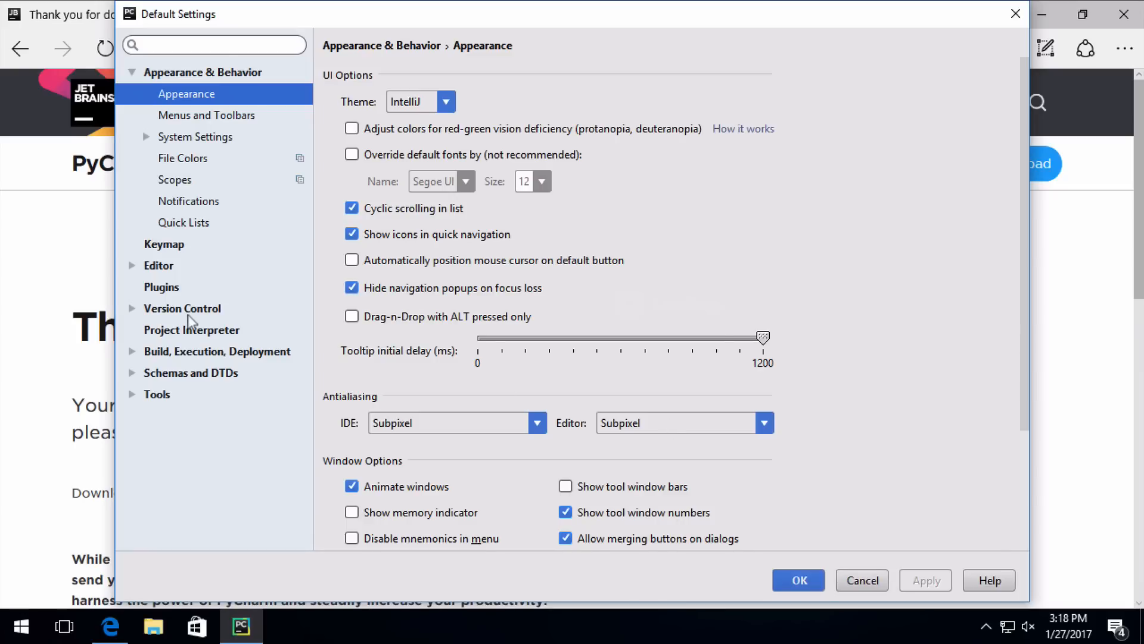
{"action": "left_click", "coordinate": [167, 337]}
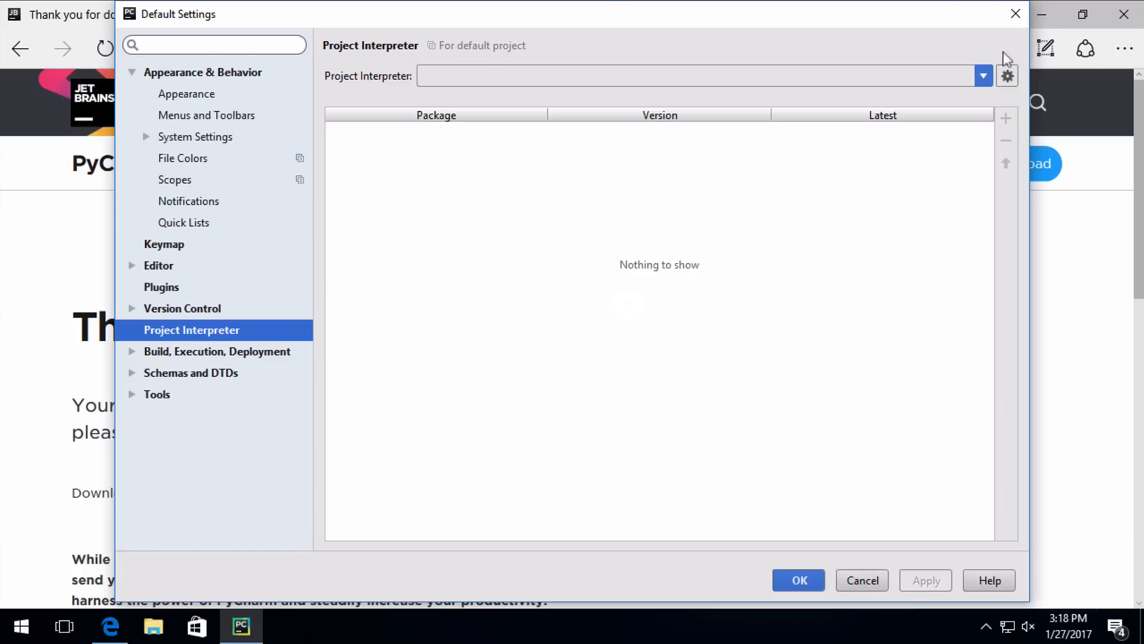
{"action": "left_click", "coordinate": [983, 79]}
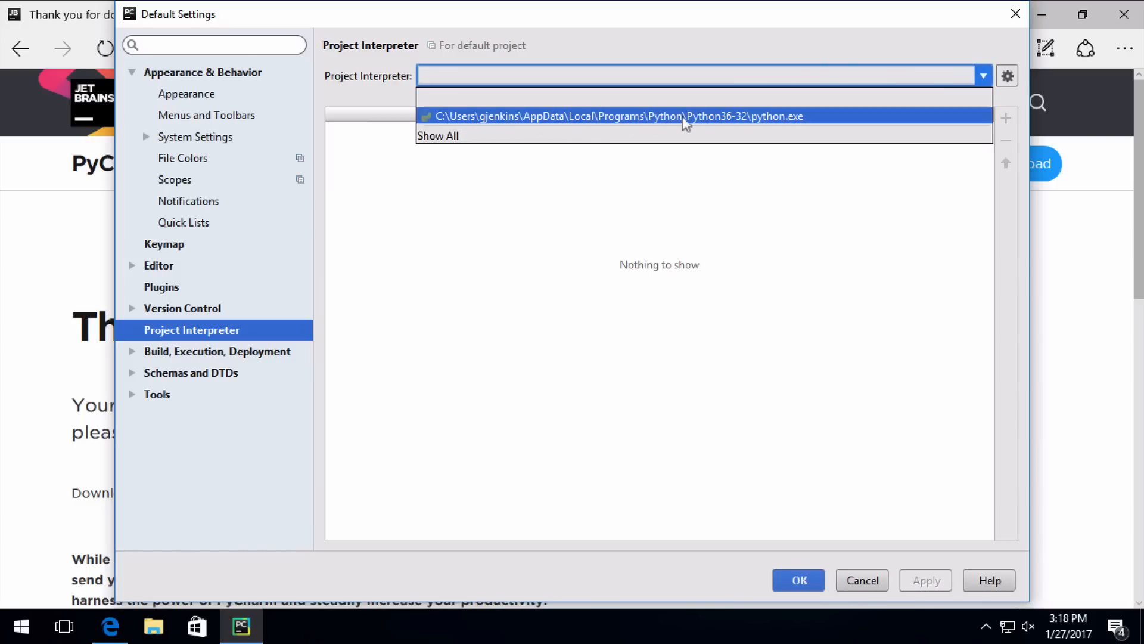
{"action": "left_click", "coordinate": [733, 116]}
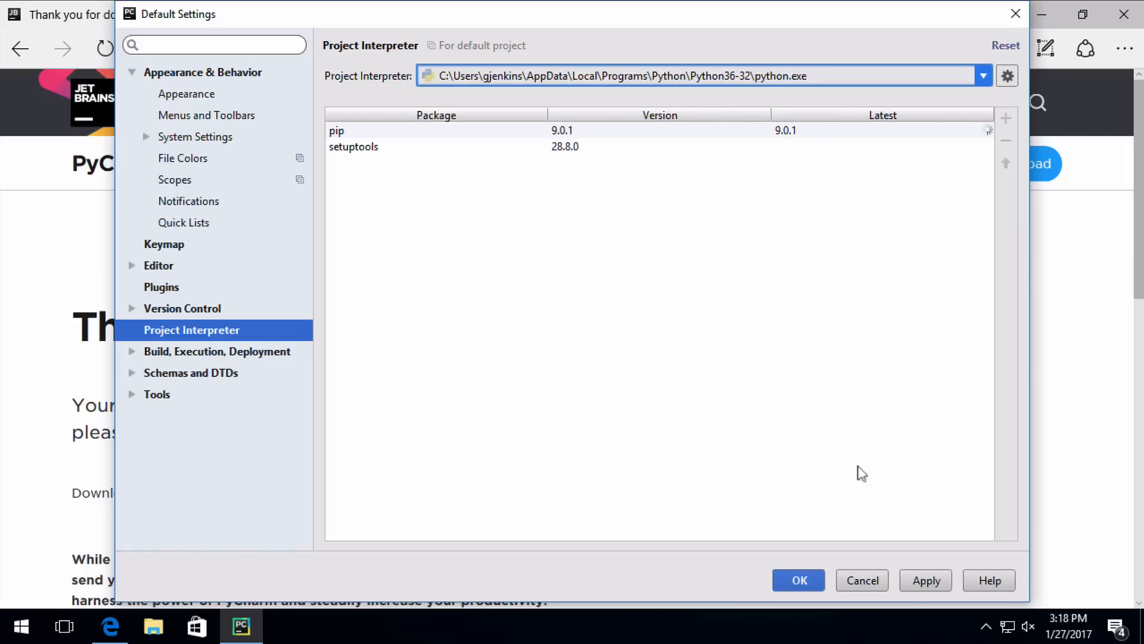
{"action": "left_click", "coordinate": [800, 581]}
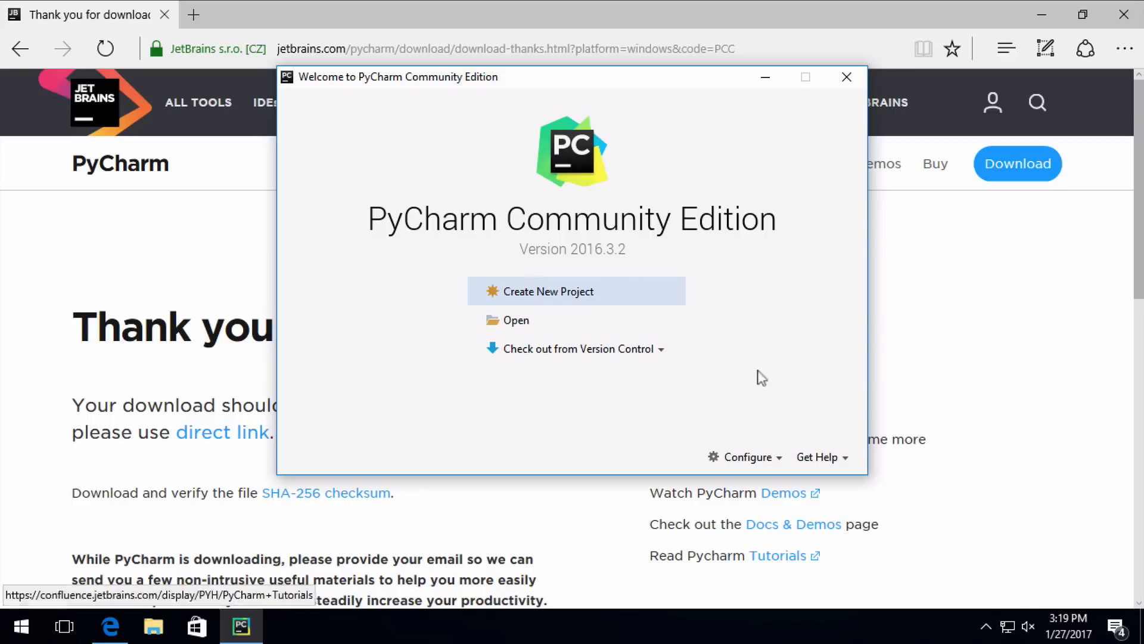
- Create a new project named hello in the PycharmProjects folder using the Python 3.6.0 interpreter
{"action": "left_click", "coordinate": [540, 293]}
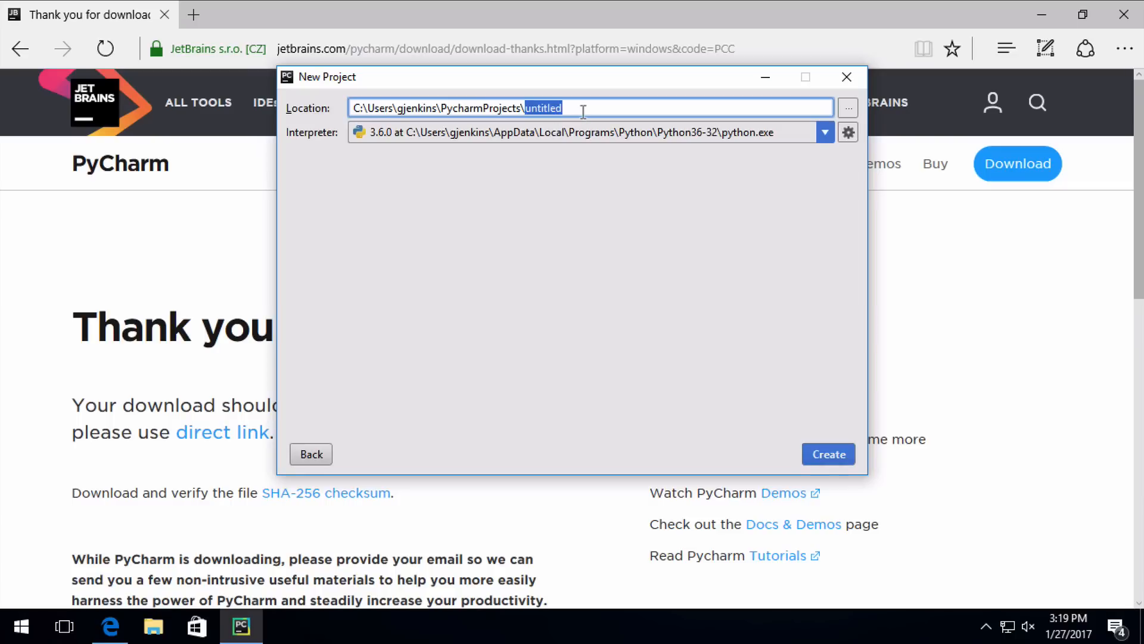
{"action": "type", "text": "hello"}
{"action": "left_click", "coordinate": [829, 456]}
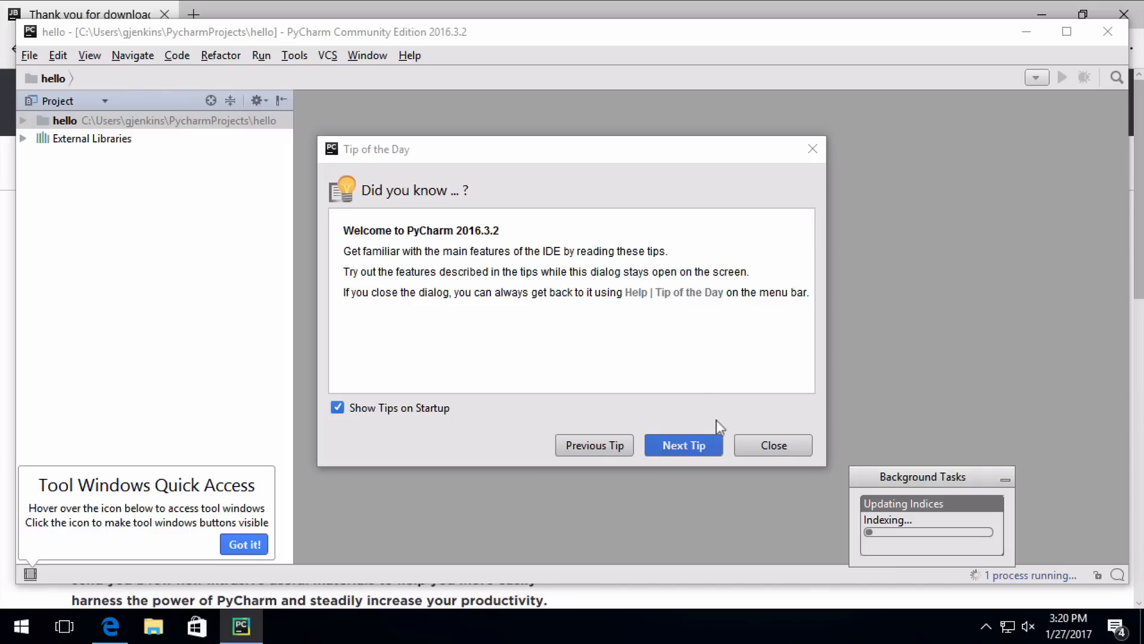
- Browse a few startup tips and close the Tip of the Day dialog
{"action": "left_click", "coordinate": [682, 450]}
{"action": "left_click", "coordinate": [683, 450]}
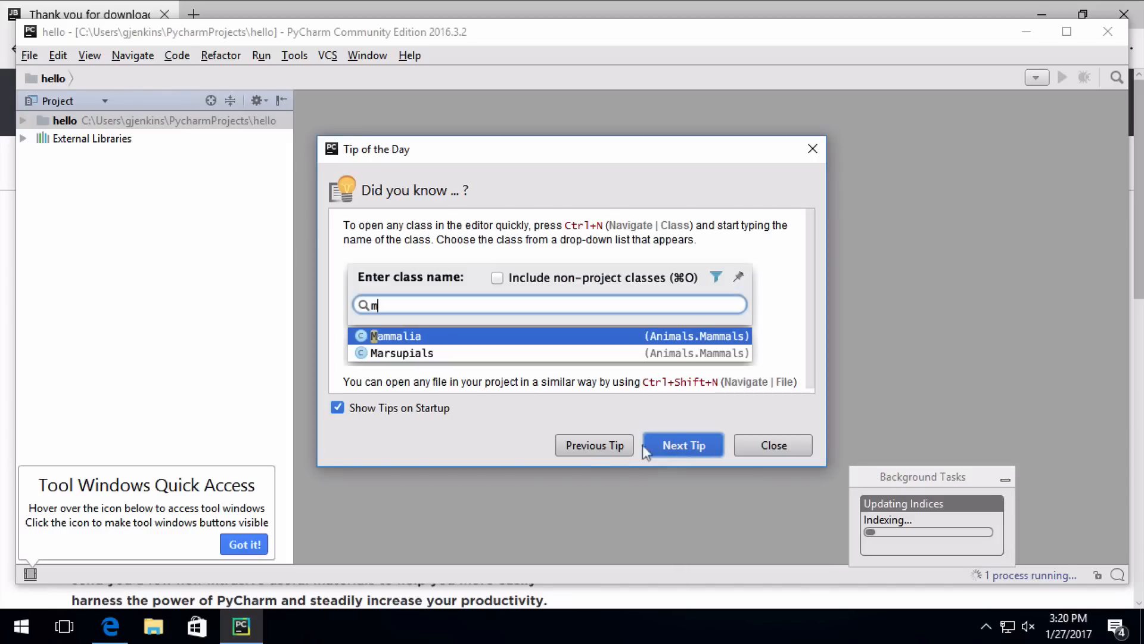
{"action": "left_click", "coordinate": [587, 451]}
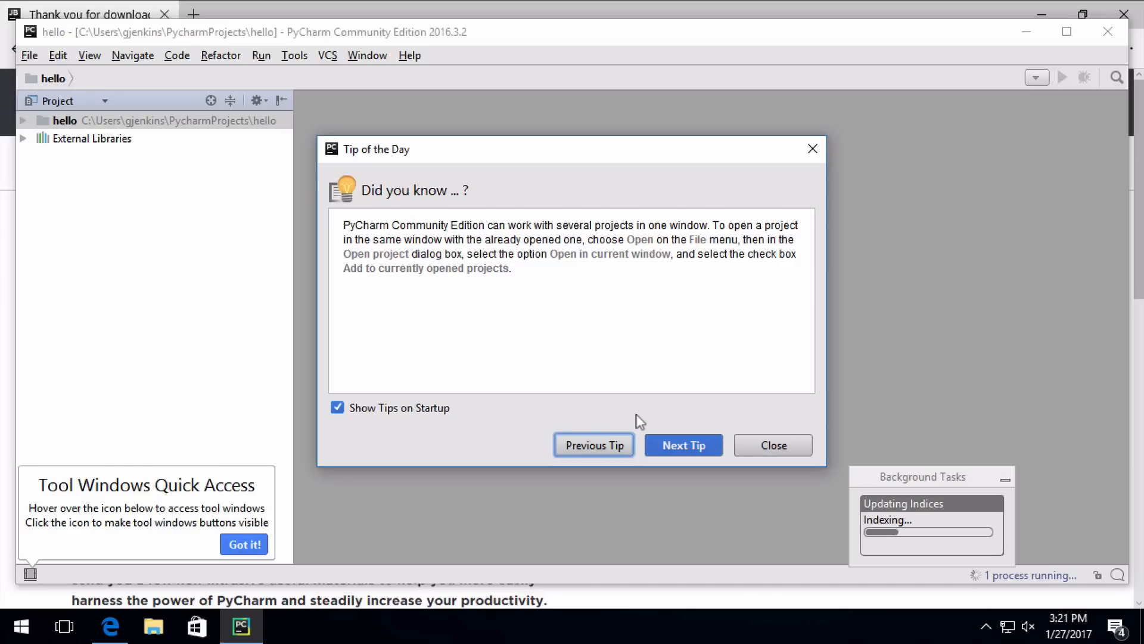
{"action": "left_click", "coordinate": [774, 445]}
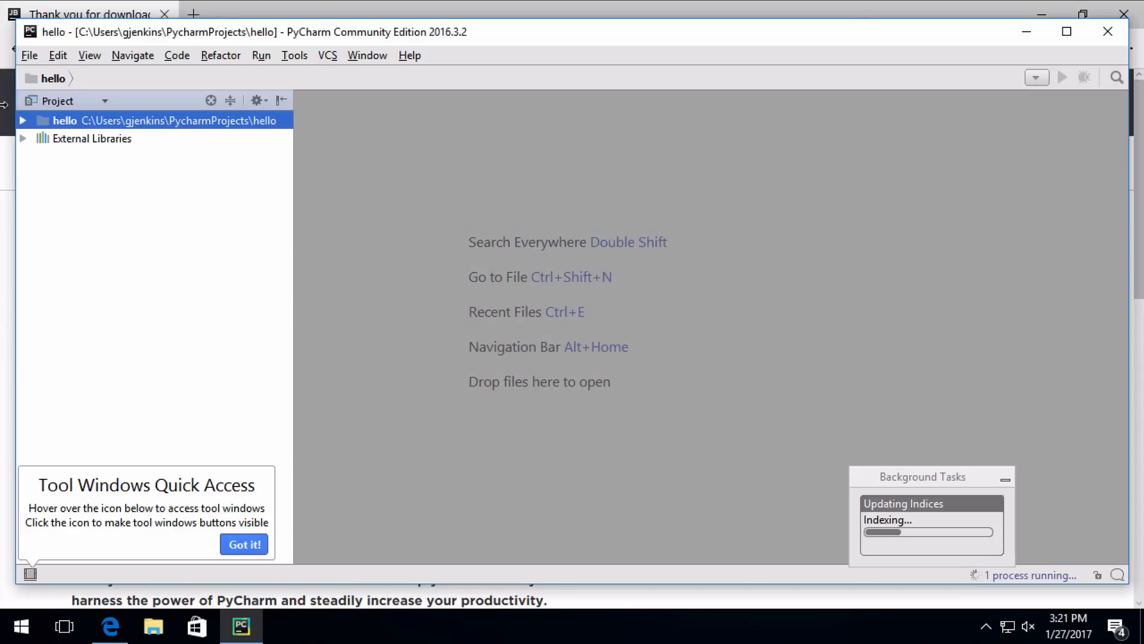
- Add a new Python file named hello to the hello project
{"action": "right_click", "coordinate": [46, 125]}
{"action": "mouse_move", "coordinate": [81, 131]}
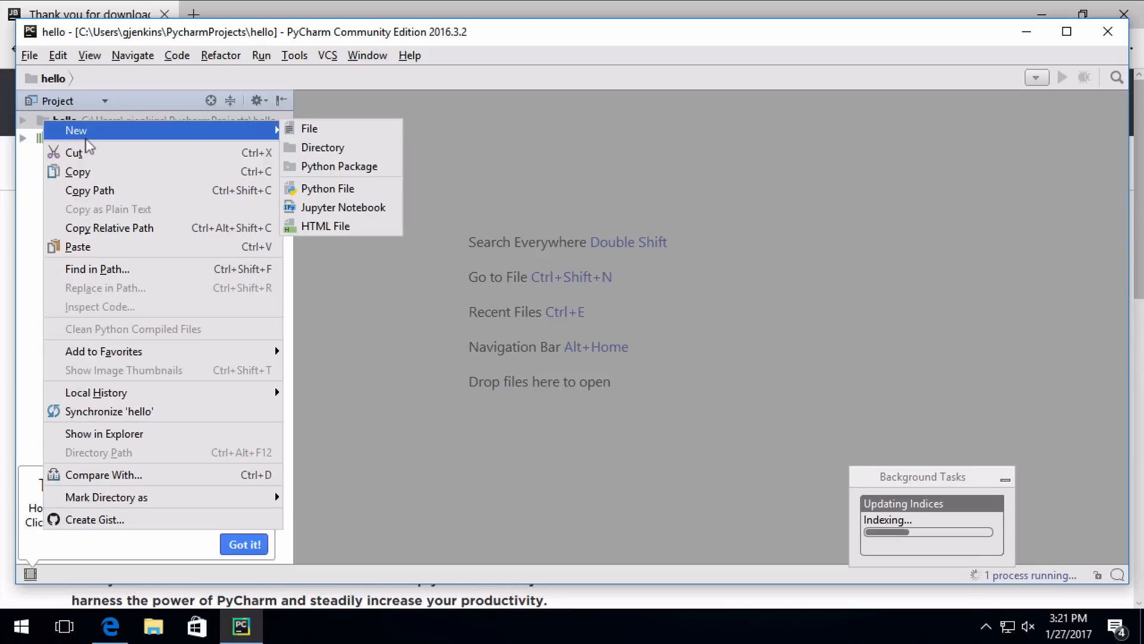
{"action": "left_click", "coordinate": [332, 189]}
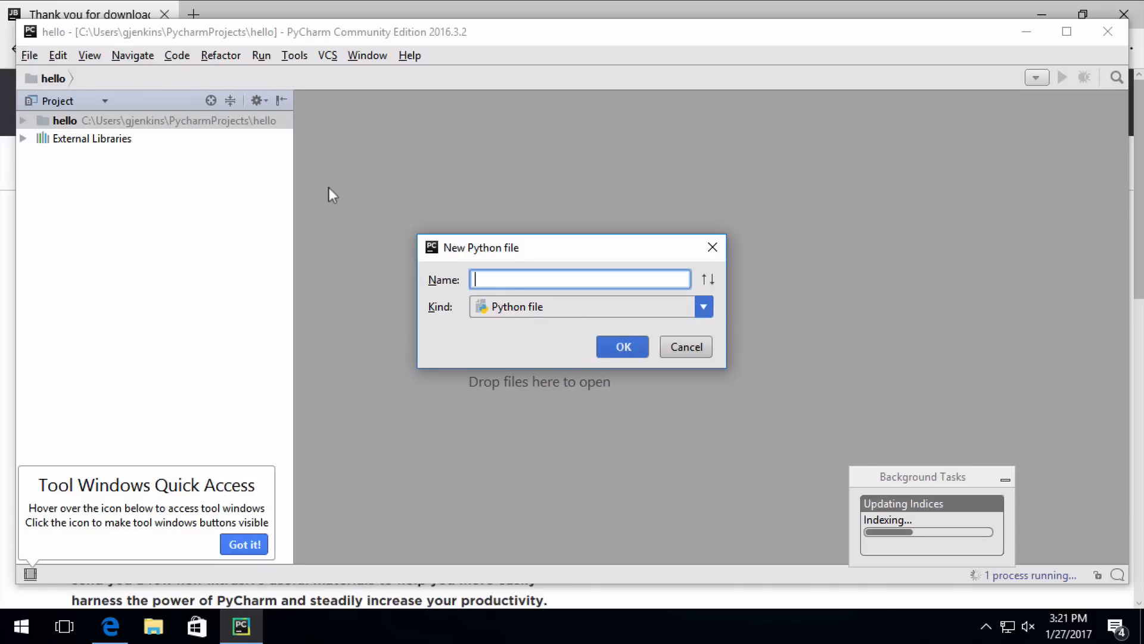
{"action": "type", "text": "hello"}
{"action": "left_click", "coordinate": [628, 345]}
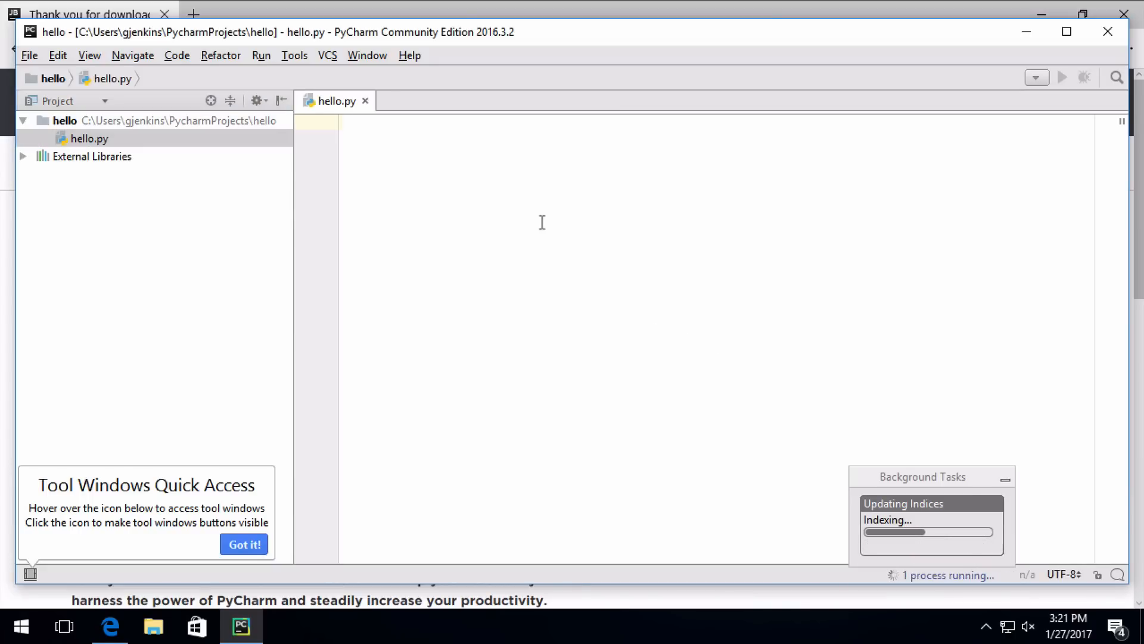
- Write print("hello") in hello.py and run the script
{"action": "type", "text": "print(\"hello"}
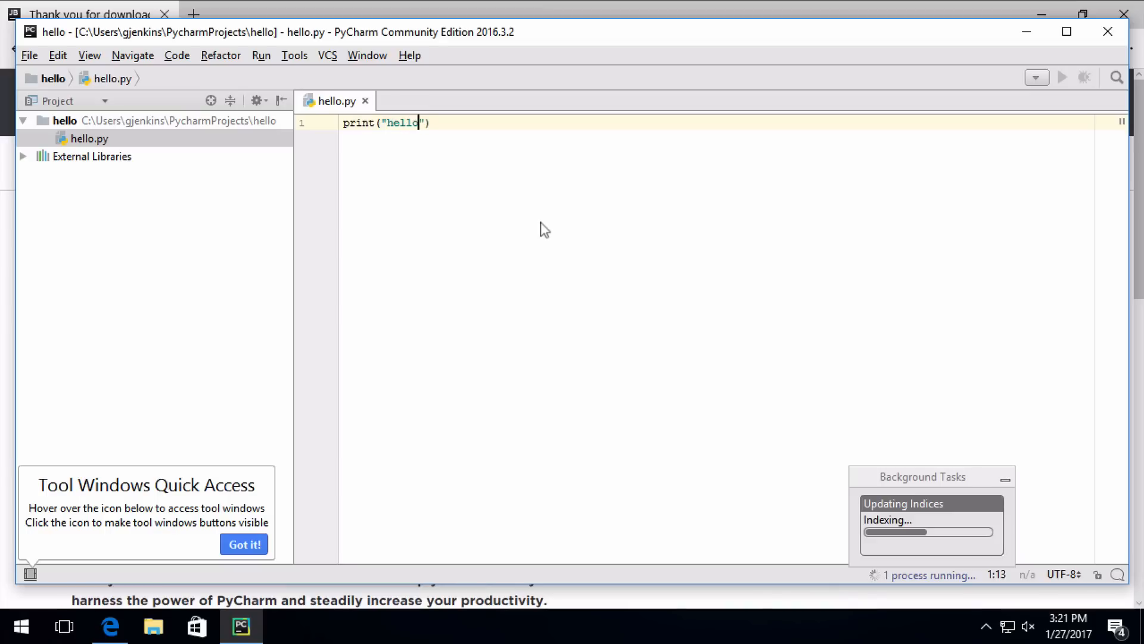
{"action": "right_click", "coordinate": [564, 181]}
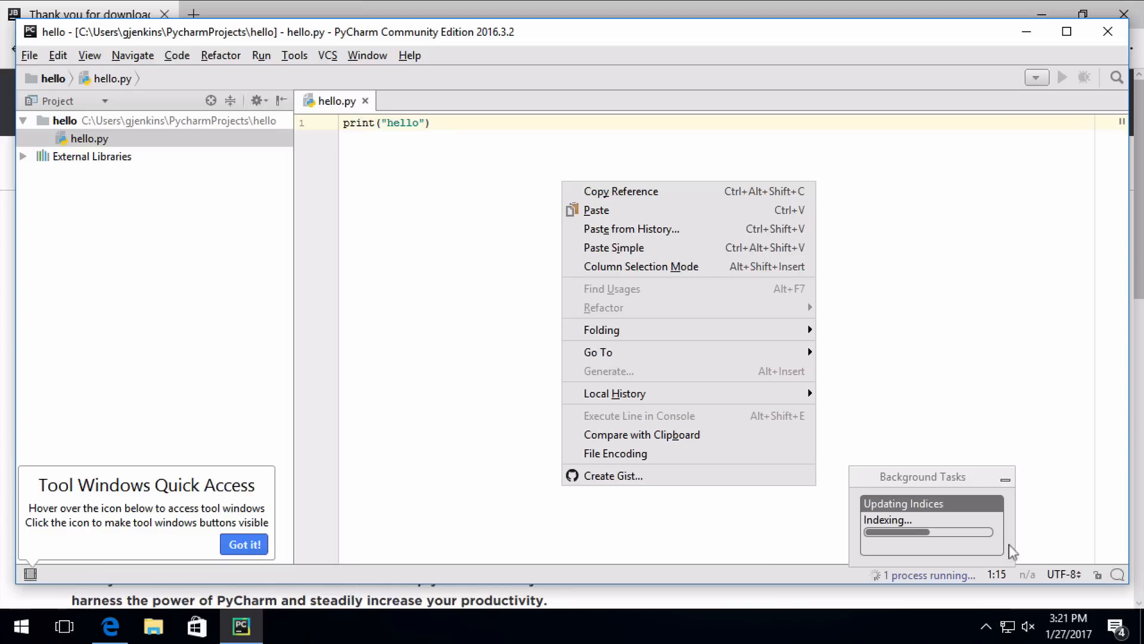
{"action": "left_click", "coordinate": [840, 333]}
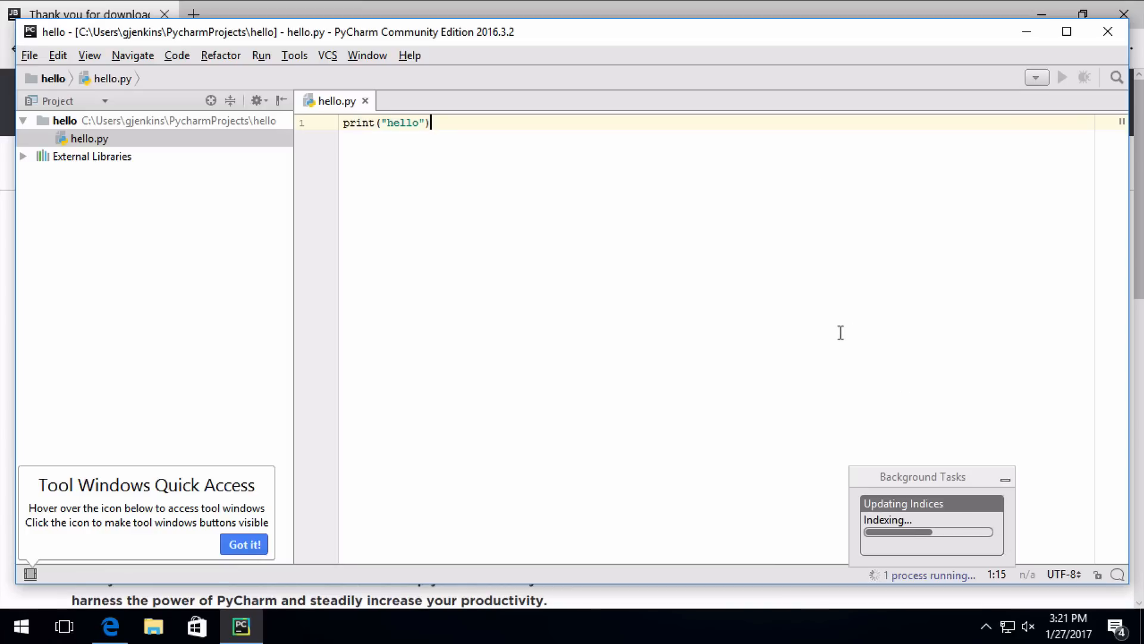
{"action": "right_click", "coordinate": [523, 281]}
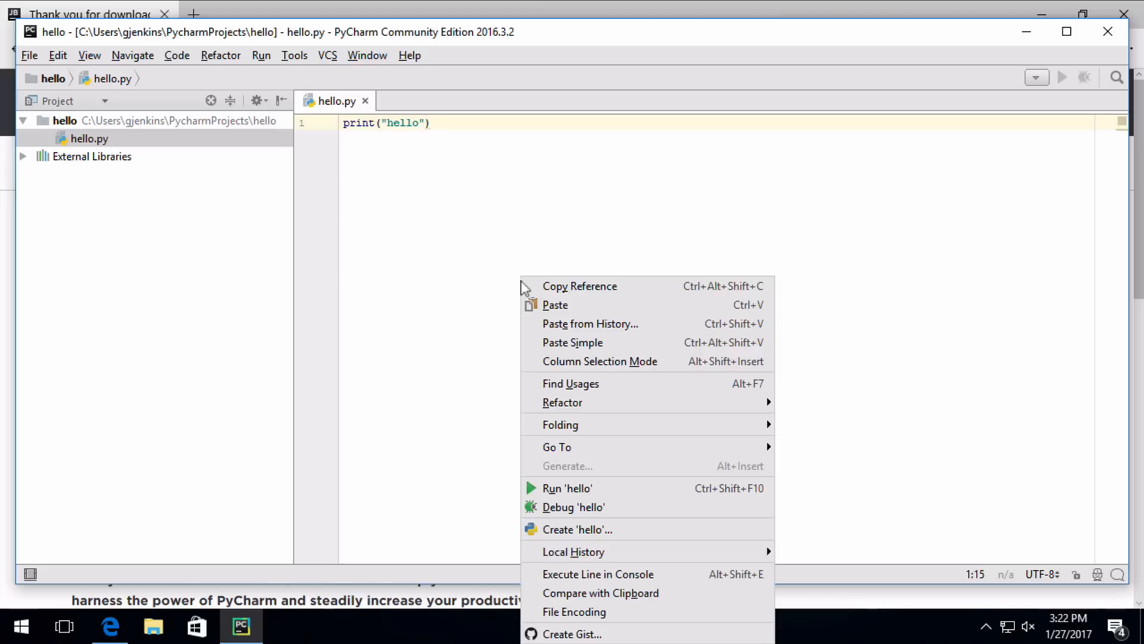
{"action": "left_click", "coordinate": [580, 489]}
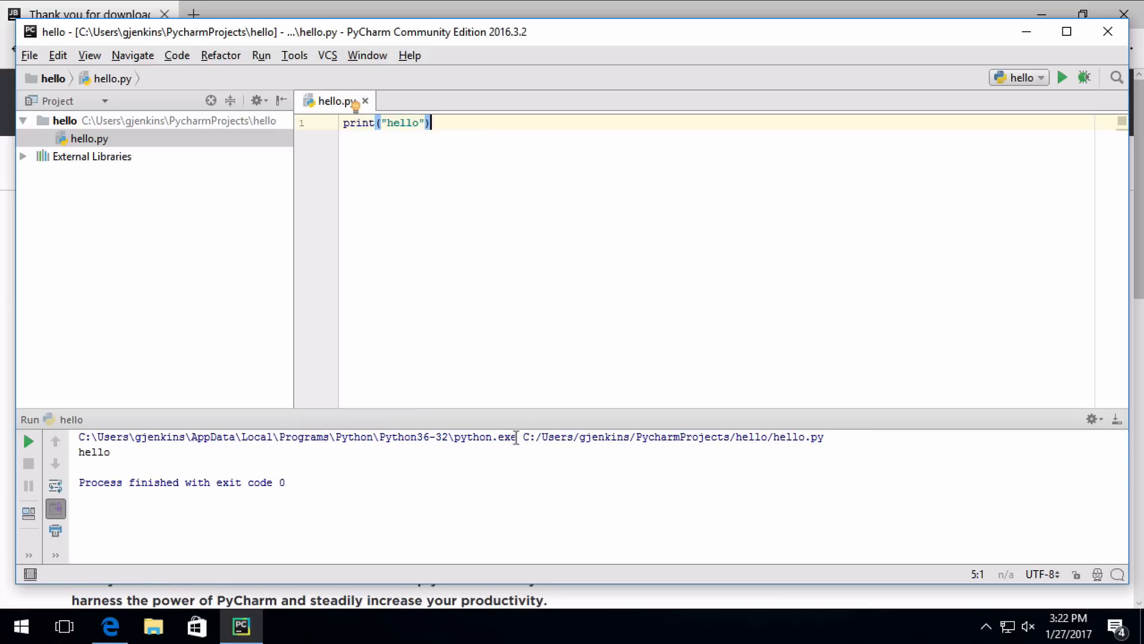
- Copy the full command line, from the python.exe path through hello.py, from the run output
{"action": "left_click_drag", "start_coordinate": [516, 437], "coordinate": [78, 438]}
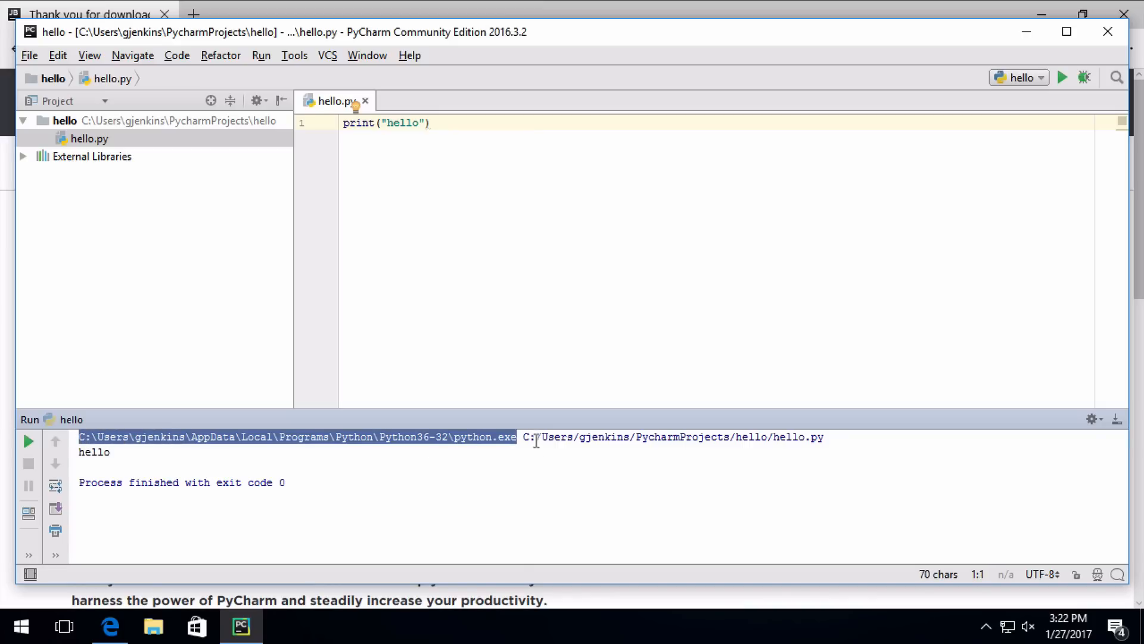
{"action": "left_click", "coordinate": [535, 438]}
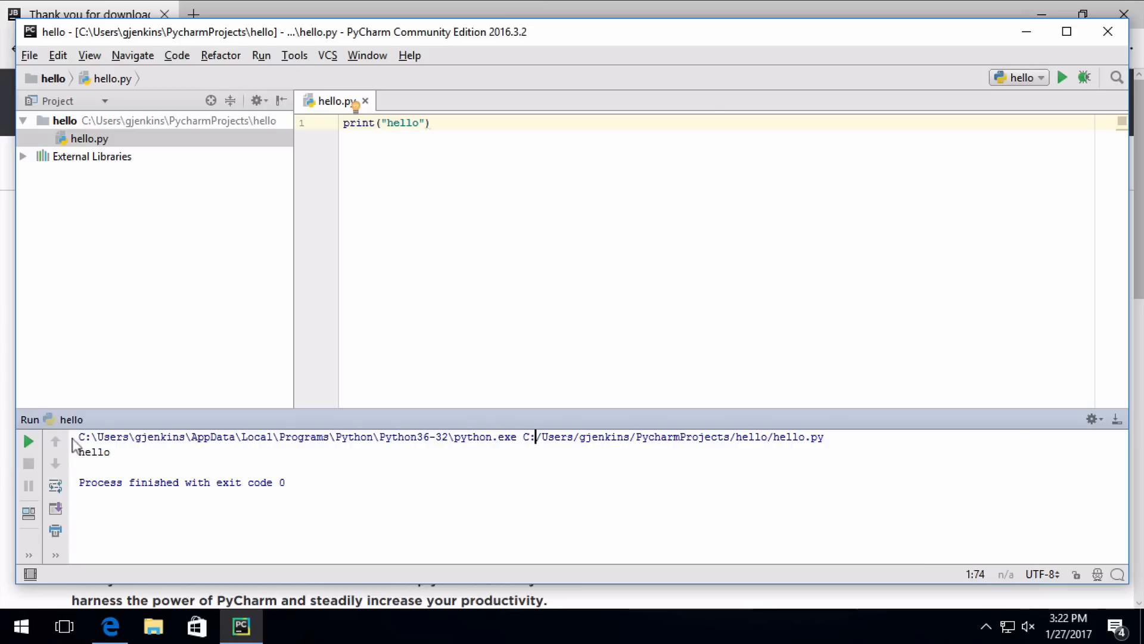
{"action": "left_click_drag", "start_coordinate": [78, 436], "coordinate": [826, 439]}
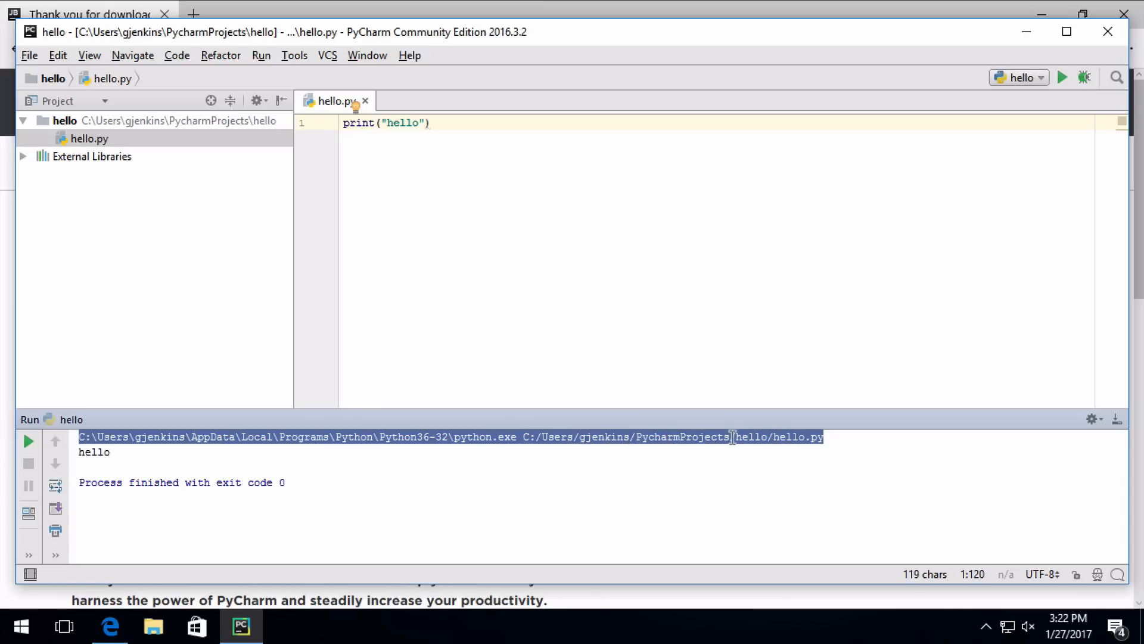
{"action": "right_click", "coordinate": [733, 437]}
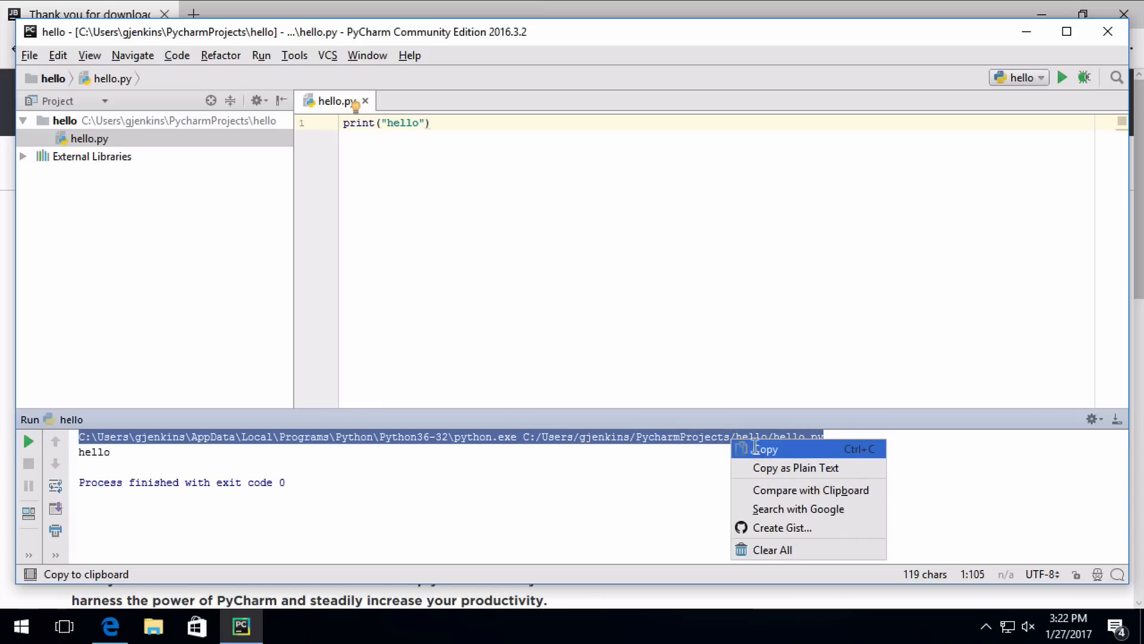
{"action": "left_click", "coordinate": [753, 451]}
- Search Windows for "power" and open Windows PowerShell
{"action": "left_click", "coordinate": [26, 628]}
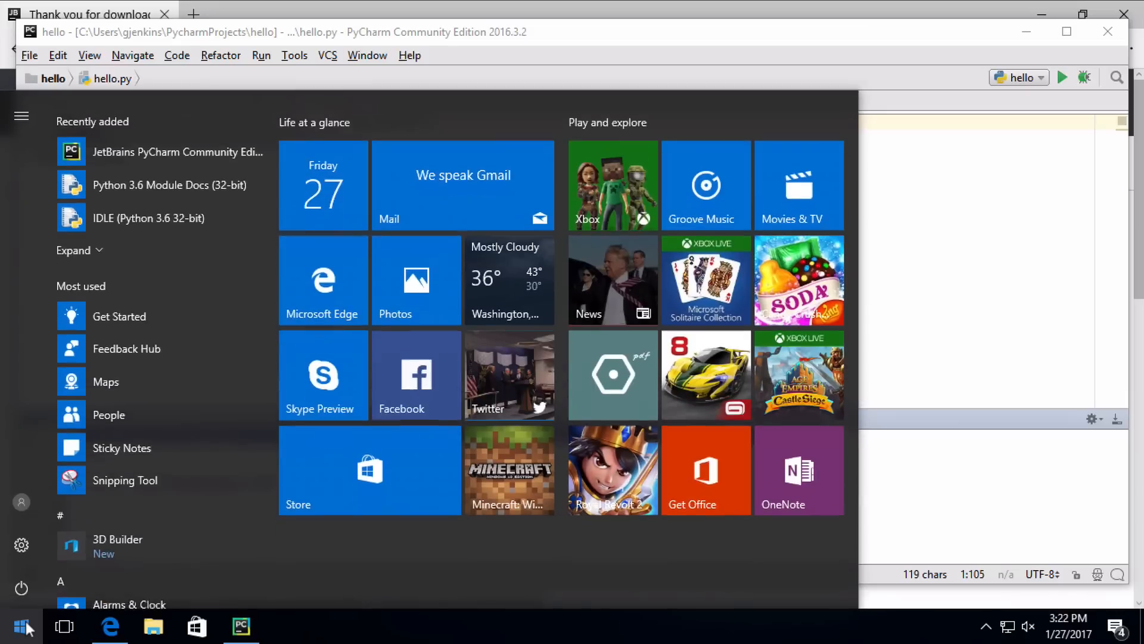
{"action": "type", "text": "power"}
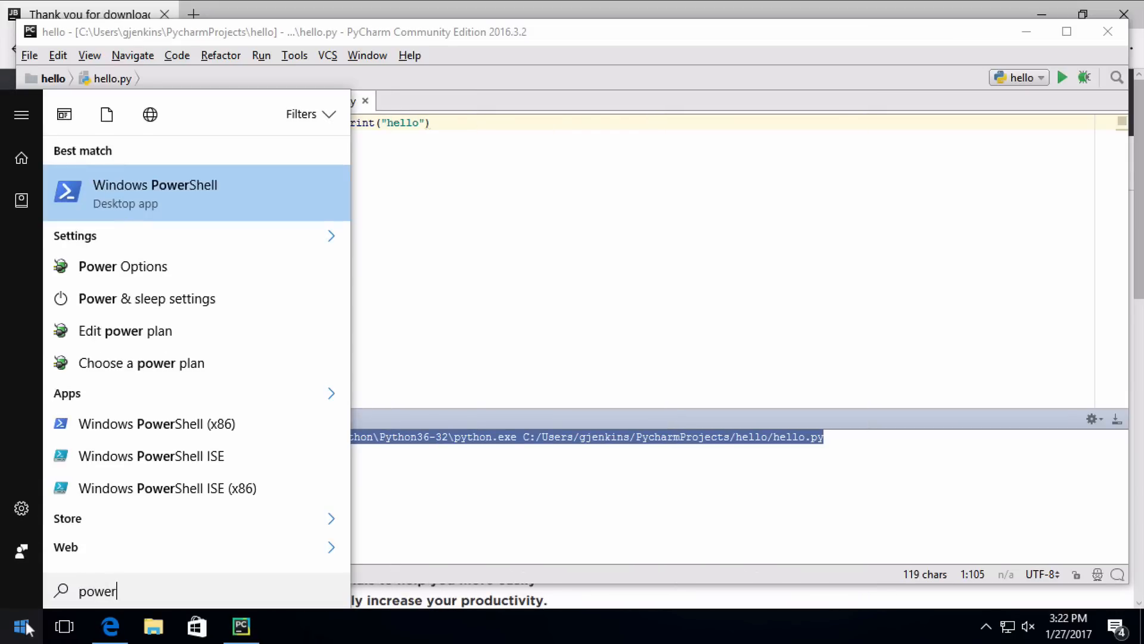
{"action": "left_click", "coordinate": [159, 192]}
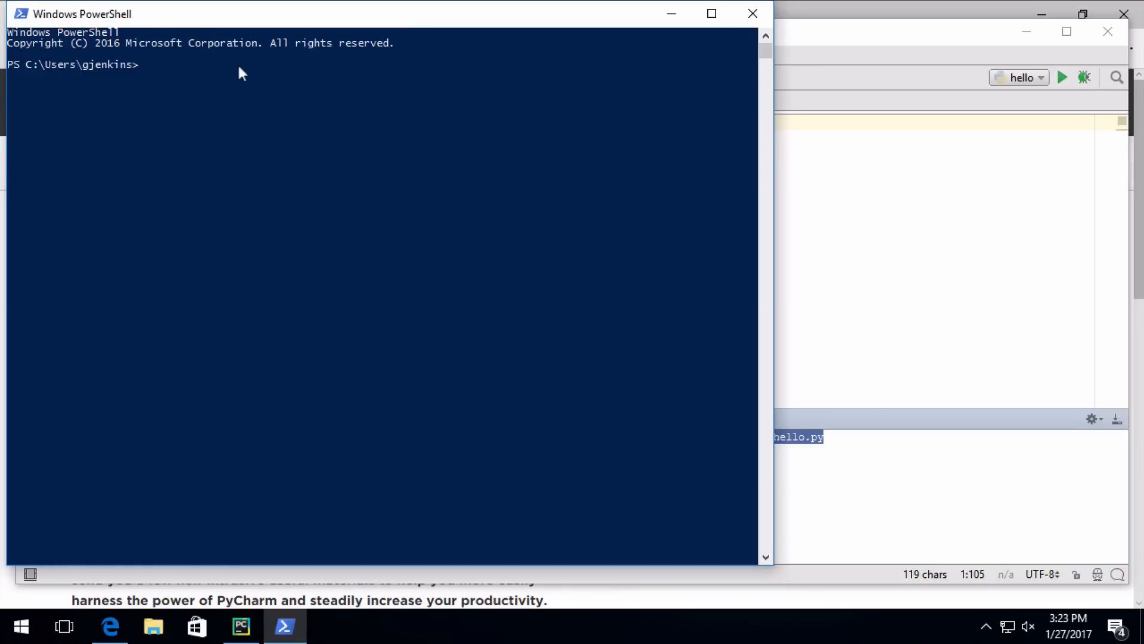
- Paste the copied python.exe and hello.py command at the PowerShell prompt and execute it
{"action": "key", "text": "Return"}
{"action": "key", "text": "Return"}
{"action": "key", "text": "Return"}
{"action": "key", "text": "Return"}
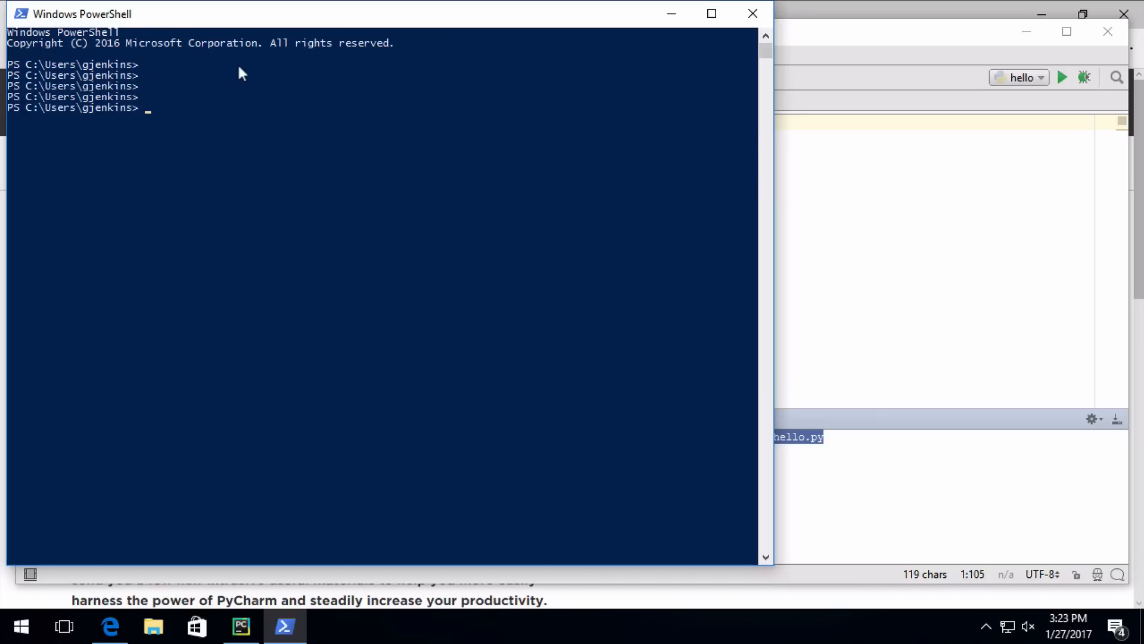
{"action": "right_click", "coordinate": [159, 71]}
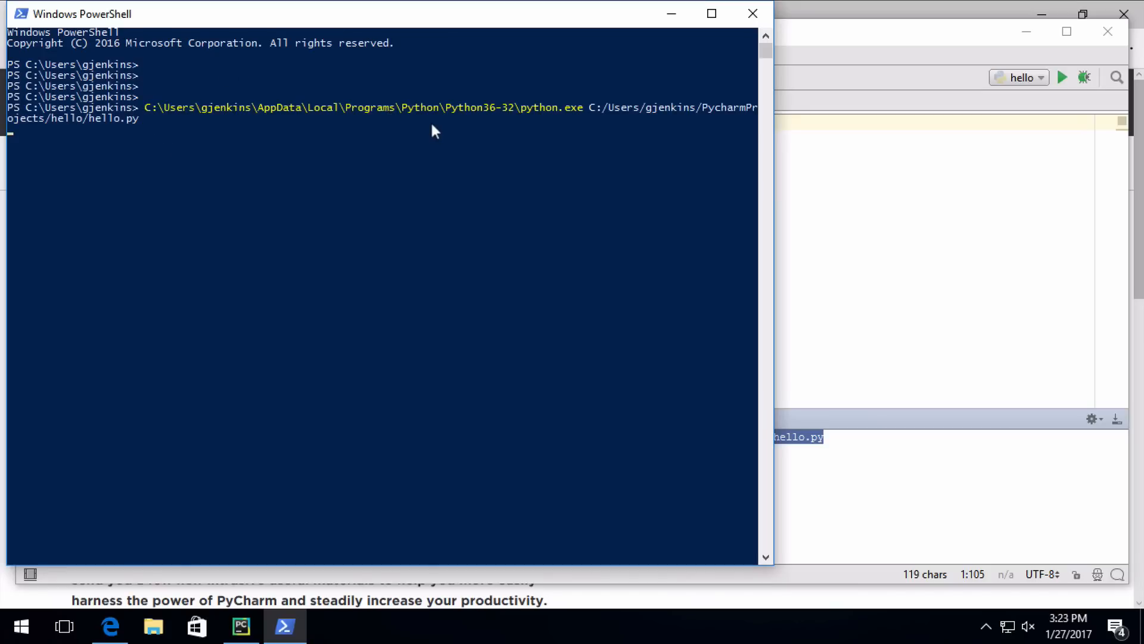
{"action": "key", "text": "Return"}
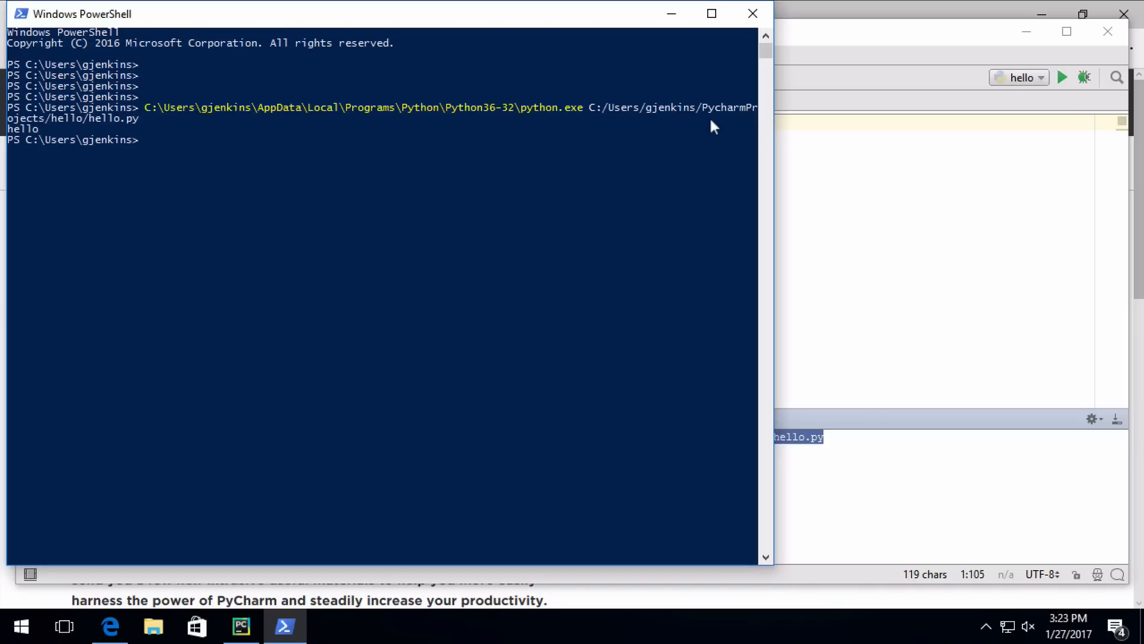
- Run the script with the short command python .\PycharmProjects\hello\hello.py
{"action": "type", "text": "python"}
{"action": "type", "text": "Py"}
{"action": "key", "text": "Tab"}
{"action": "type", "text": "char"}
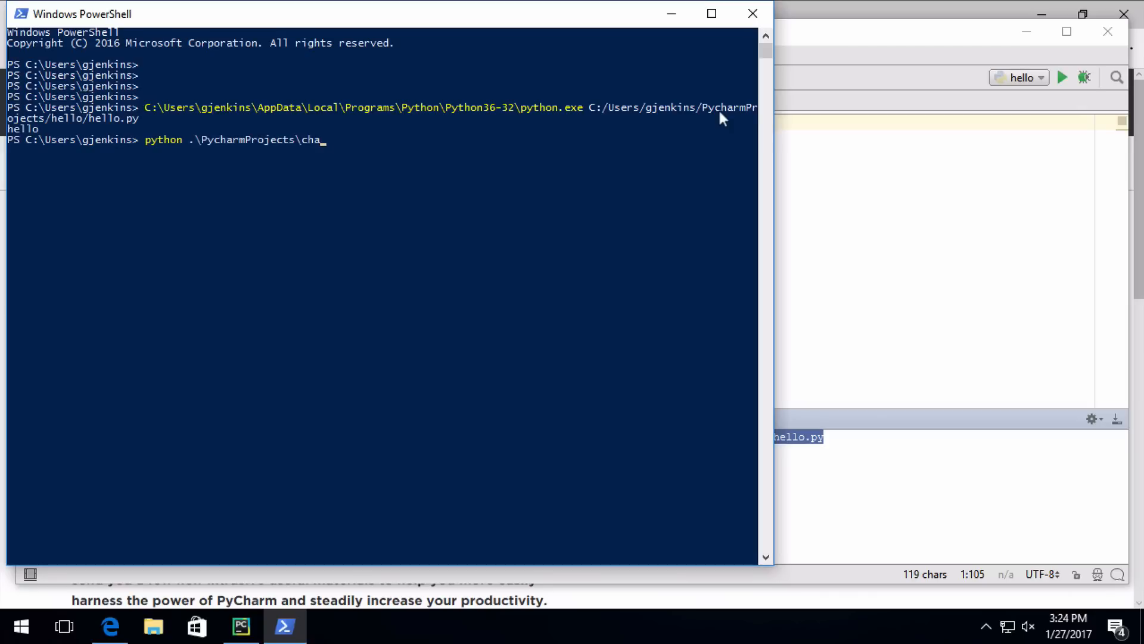
{"action": "key", "text": "BackSpace"}
{"action": "key", "text": "BackSpace"}
{"action": "key", "text": "BackSpace"}
{"action": "key", "text": "BackSpace"}
{"action": "type", "text": "hel"}
{"action": "key", "text": "Tab"}
{"action": "type", "text": "hello.py"}
{"action": "key", "text": "Return"}
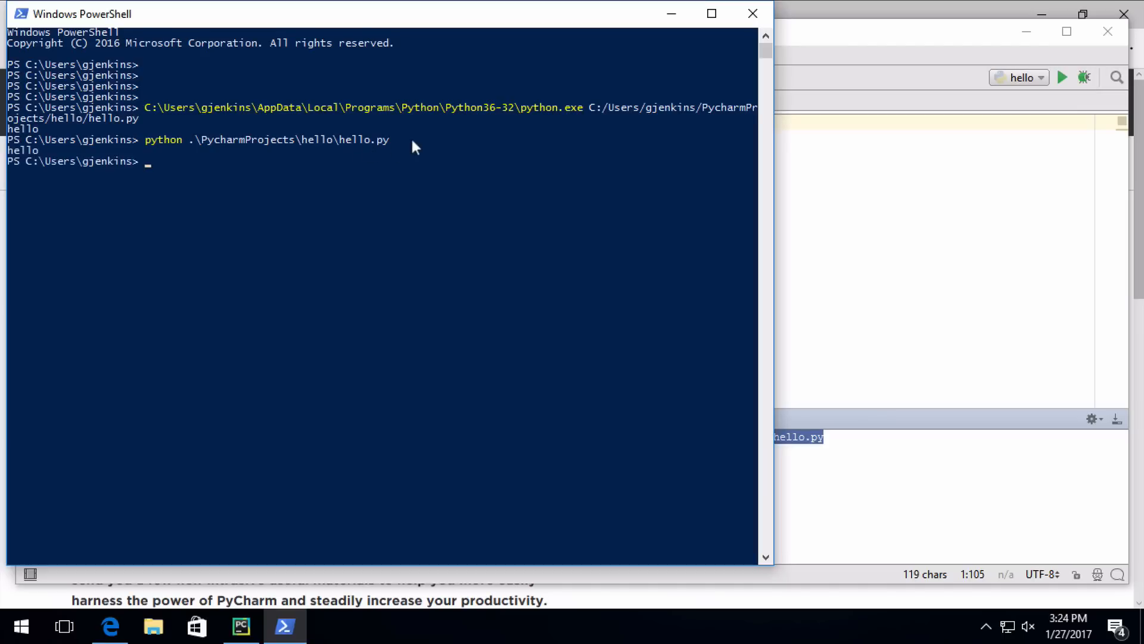